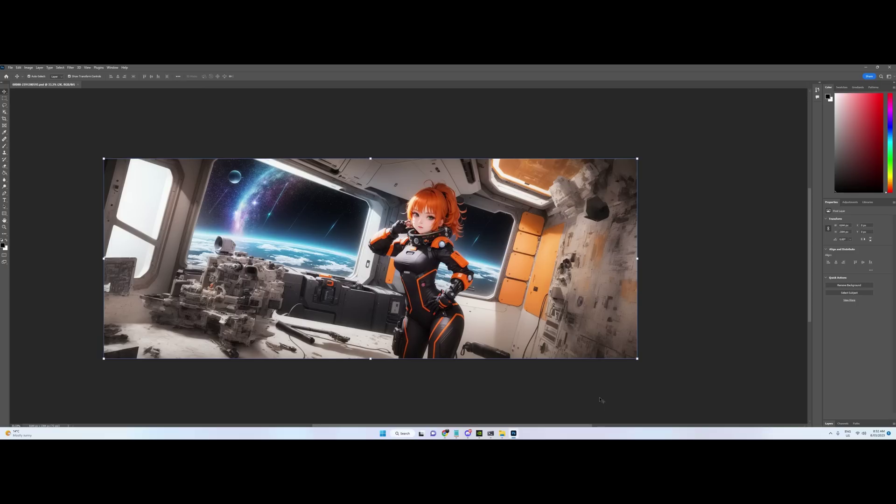
Step: Zoom in on the girl's face and chest to full size and expand the Layers panel
key(ctrl+plus)
key(ctrl+plus)
key(ctrl+plus)
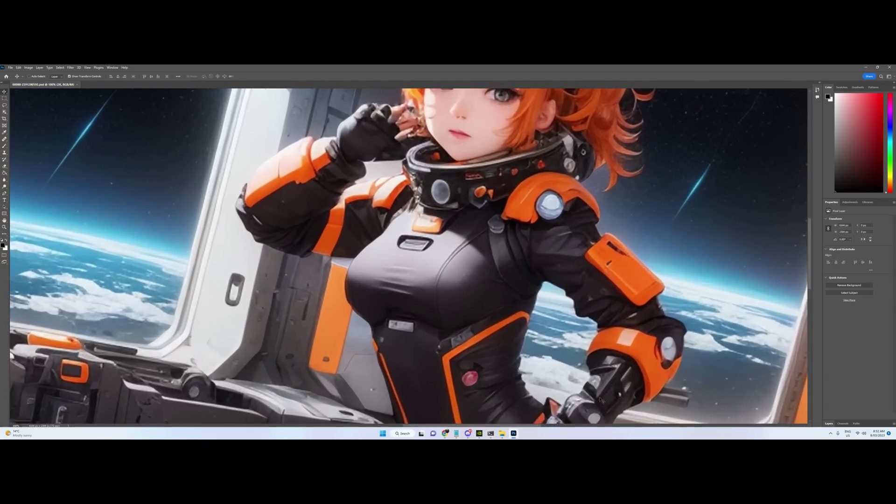
drag(601, 400, 416, 292)
key(ctrl+plus)
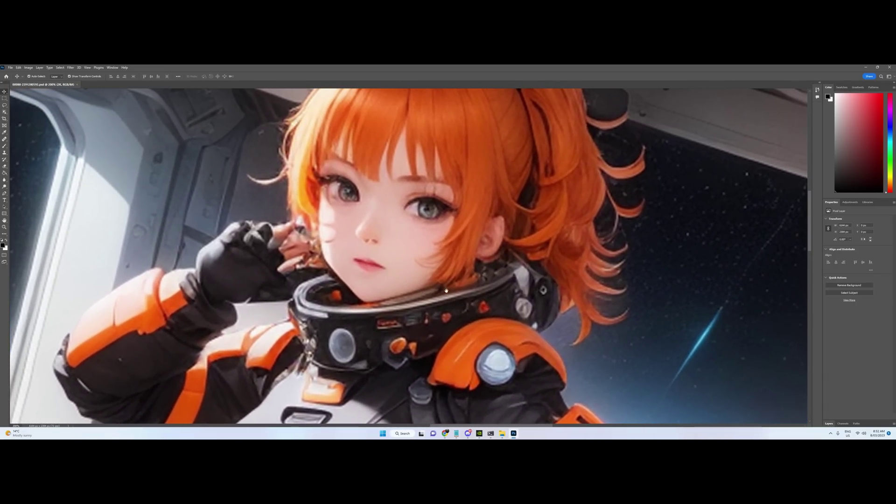
click(828, 423)
drag(590, 319, 455, 349)
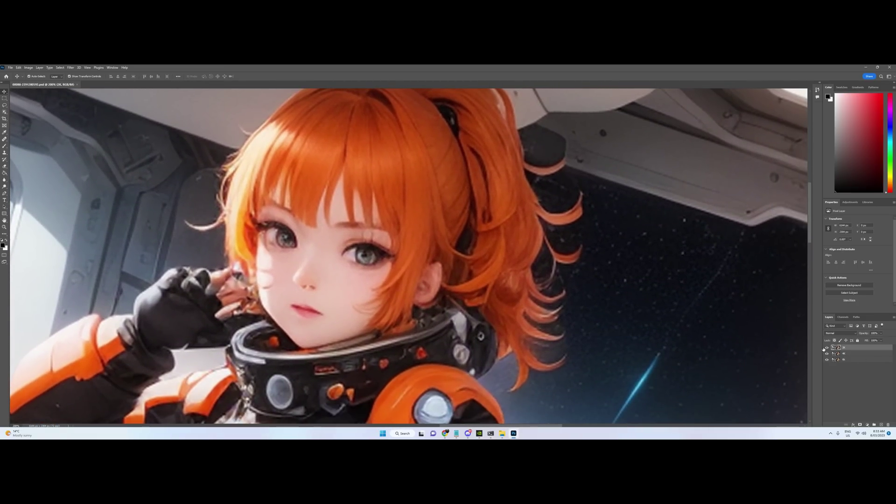
Step: Hide the top upscaled layers to compare variants and select the 6k layer
click(827, 348)
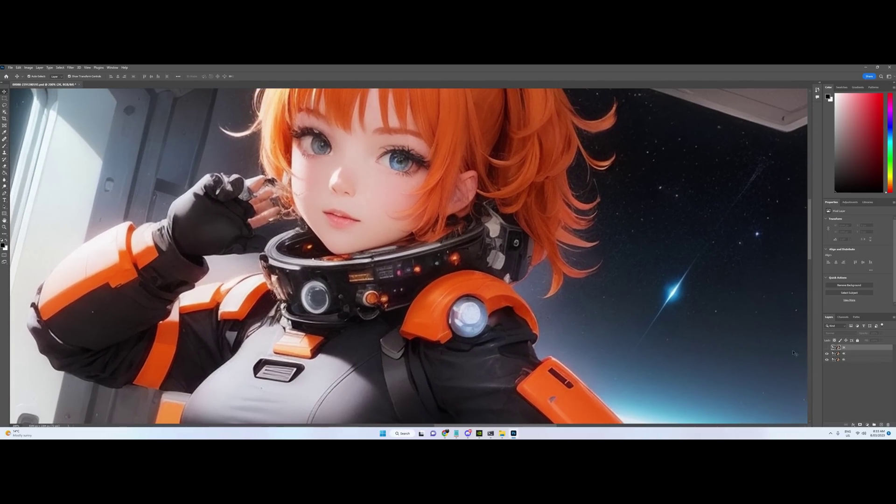
click(828, 353)
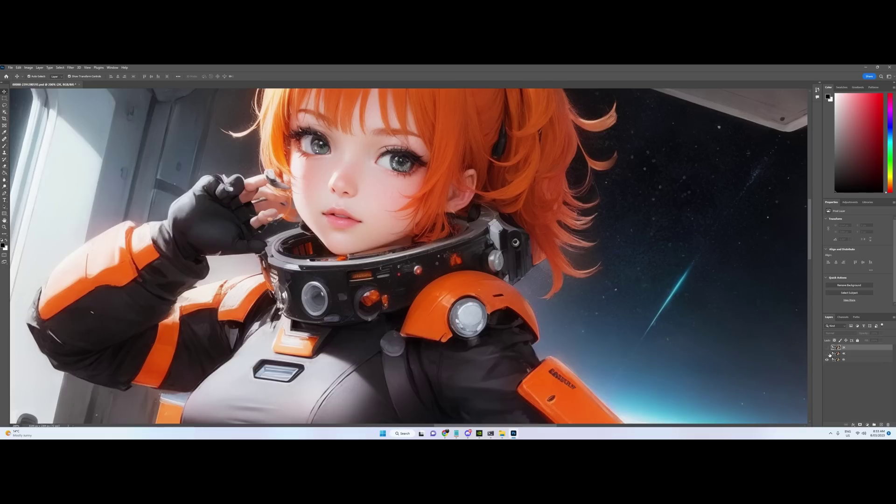
scroll(397, 288, up, 2)
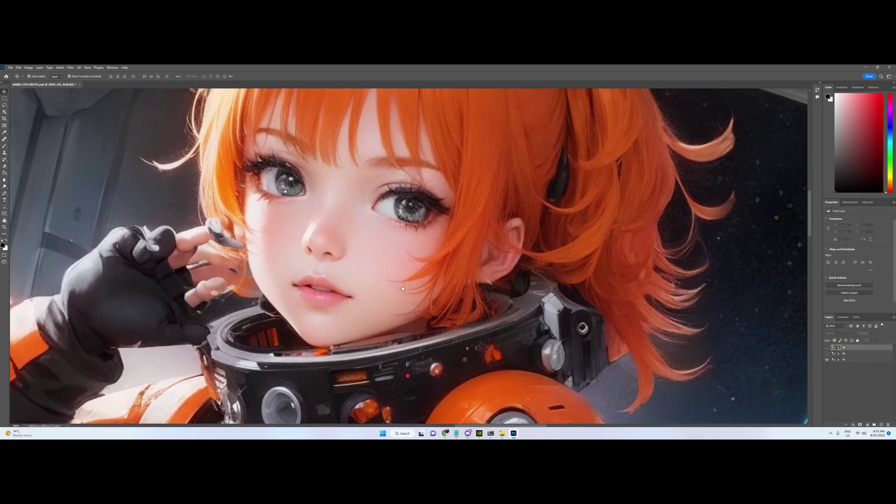
click(371, 364)
scroll(408, 230, down, 10)
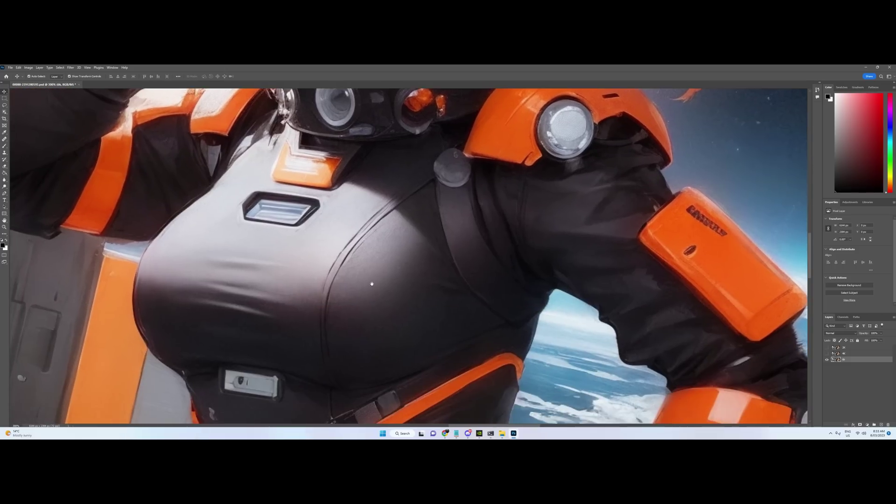
scroll(368, 326, down, 10)
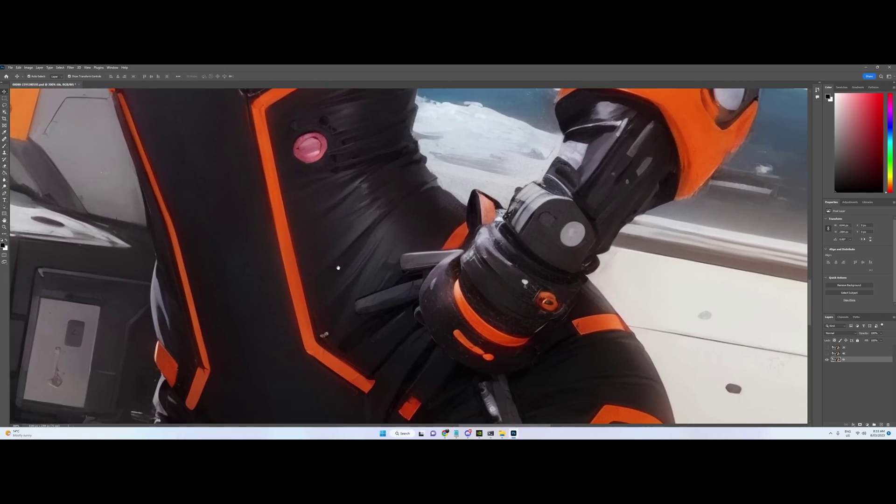
scroll(386, 330, down, 5)
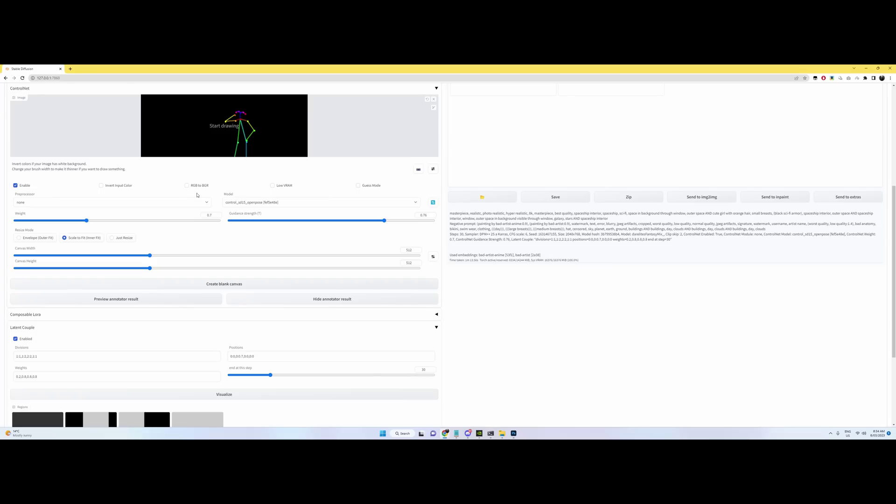
Step: Keep control_sd15_openpose as the ControlNet model
click(249, 202)
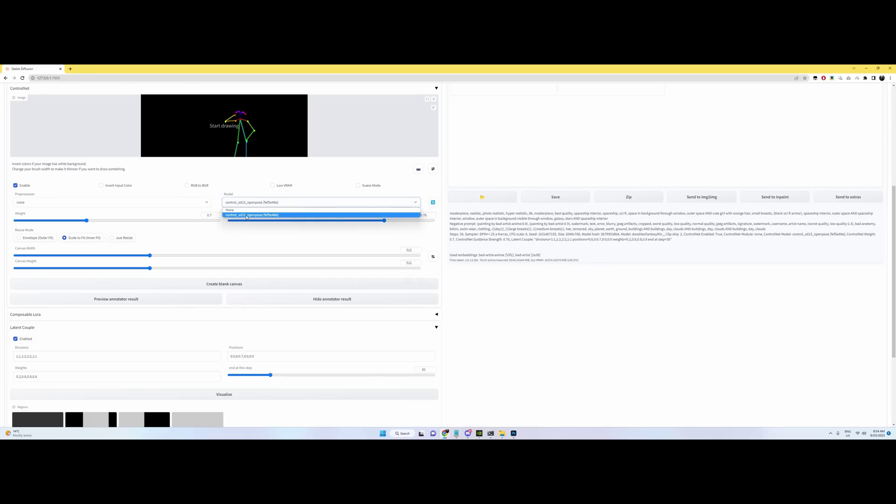
click(246, 215)
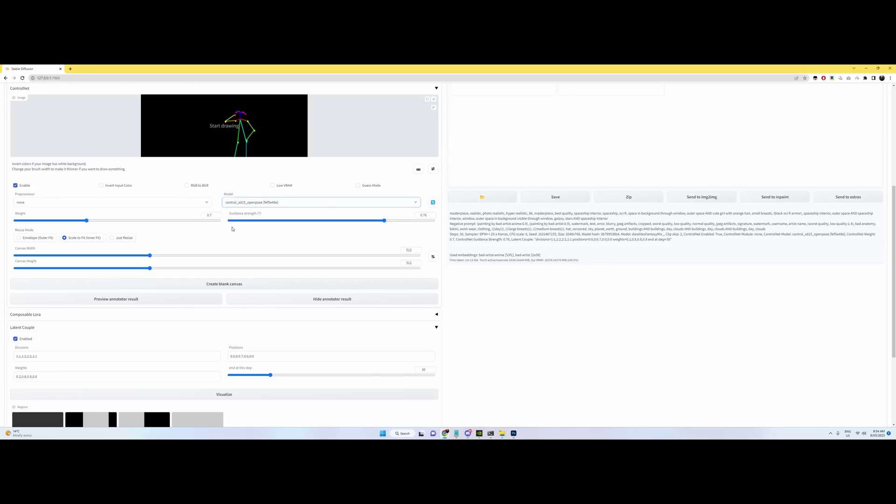
scroll(219, 280, down, 3)
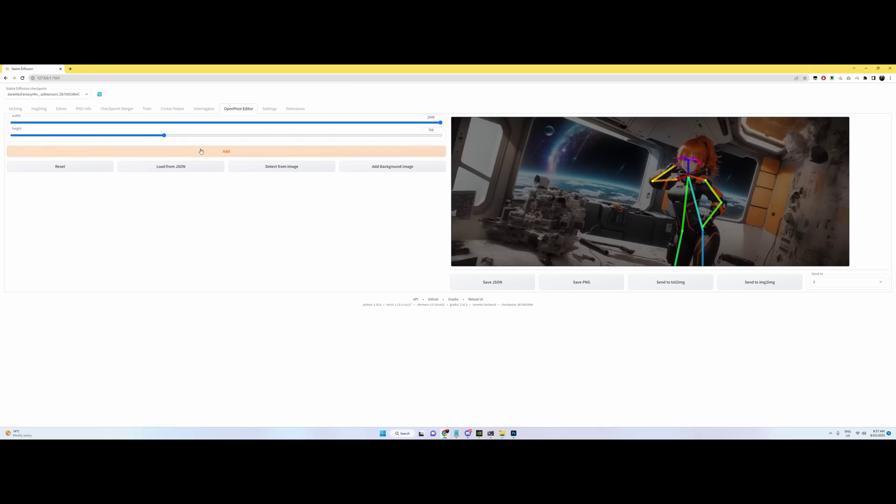
Step: Add a second pose skeleton, then position and slightly enlarge it left of the girl
click(248, 153)
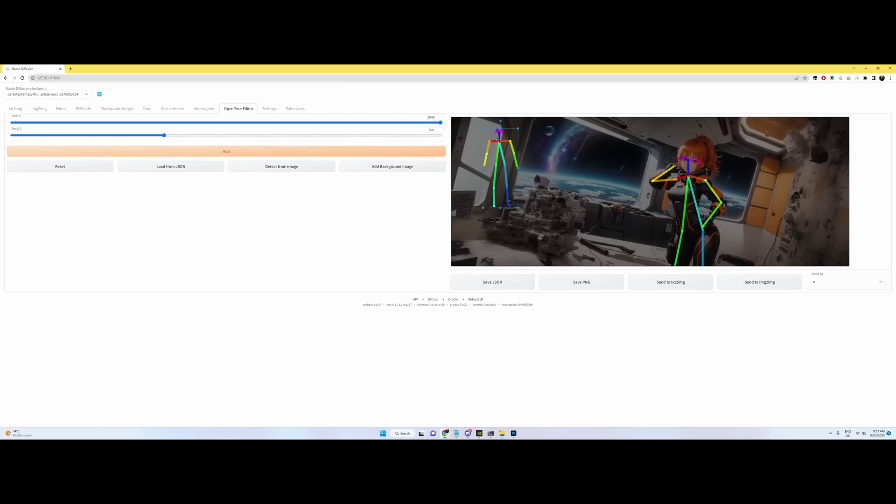
drag(502, 139, 623, 121)
drag(551, 173, 535, 204)
click(547, 212)
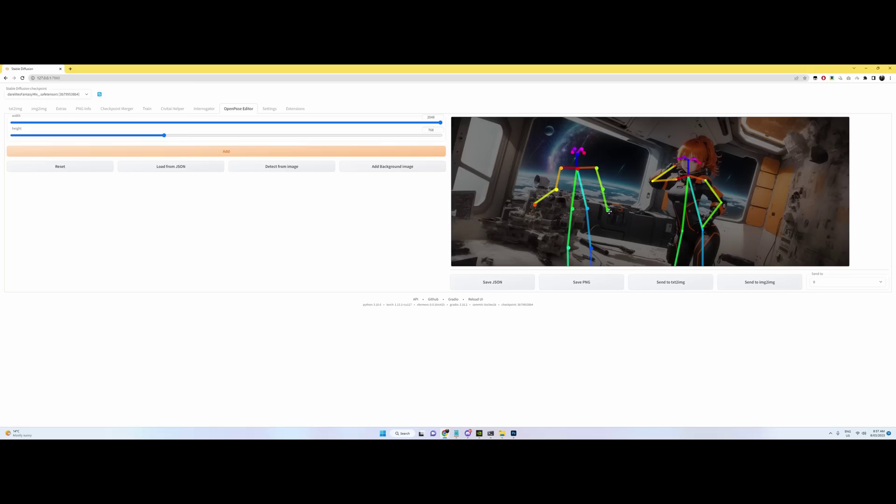
Step: Bend the new skeleton's right forearm outward and adjust its upper-body and ankle keypoints
drag(608, 211, 607, 190)
drag(533, 155, 621, 199)
mouse_move(579, 170)
mouse_down()
mouse_move(570, 156)
mouse_move(579, 172)
mouse_up()
drag(550, 230, 605, 256)
mouse_move(550, 229)
mouse_down()
mouse_move(615, 262)
mouse_move(550, 240)
mouse_move(590, 236)
mouse_move(553, 241)
mouse_up()
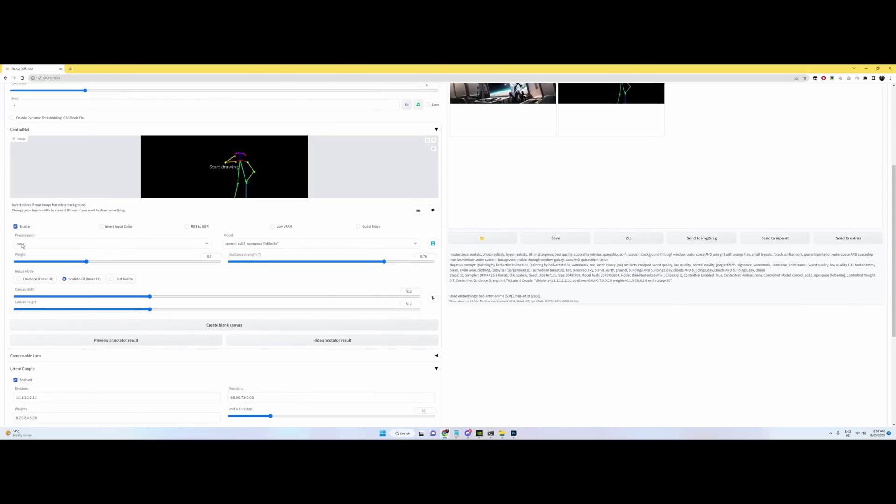
click(225, 244)
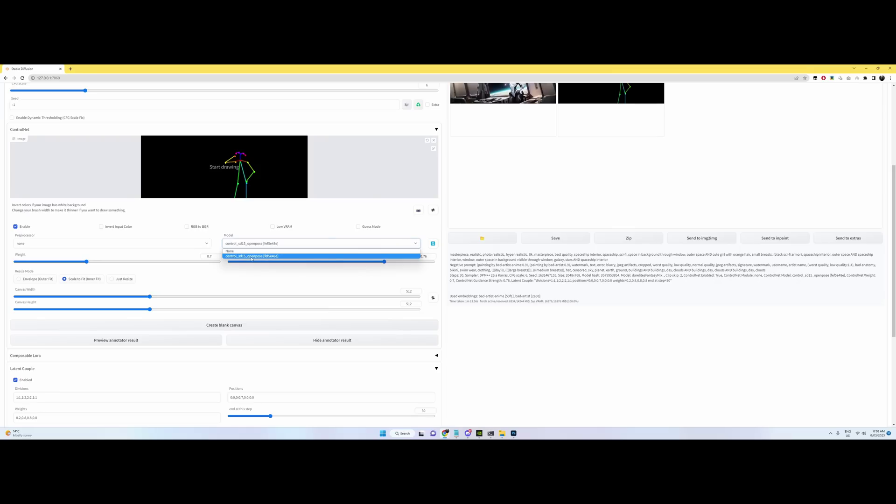
click(252, 257)
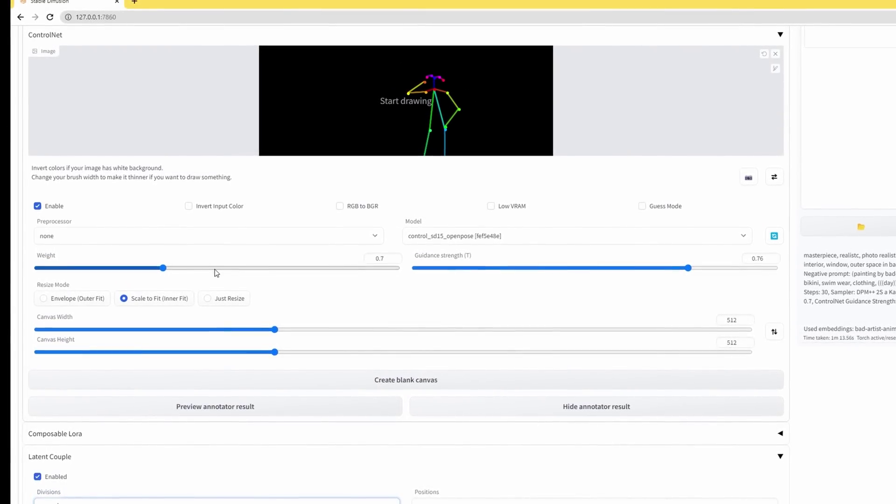
scroll(238, 257, down, 4)
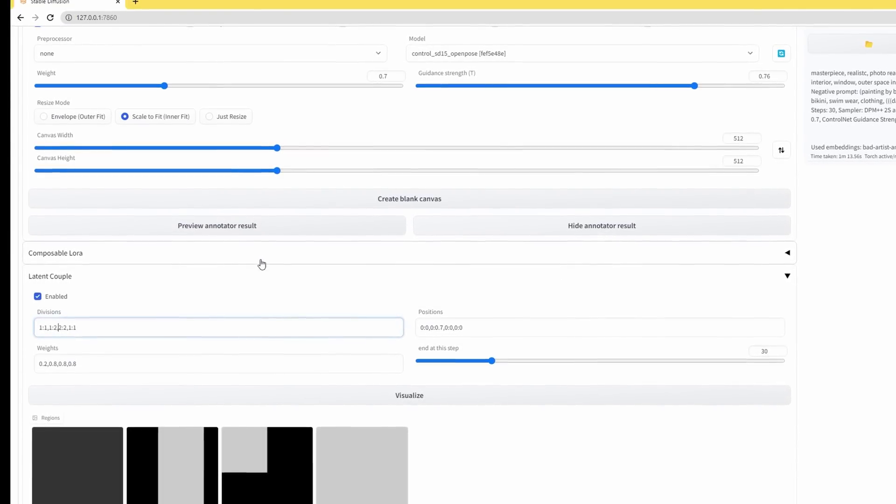
scroll(256, 264, down, 1)
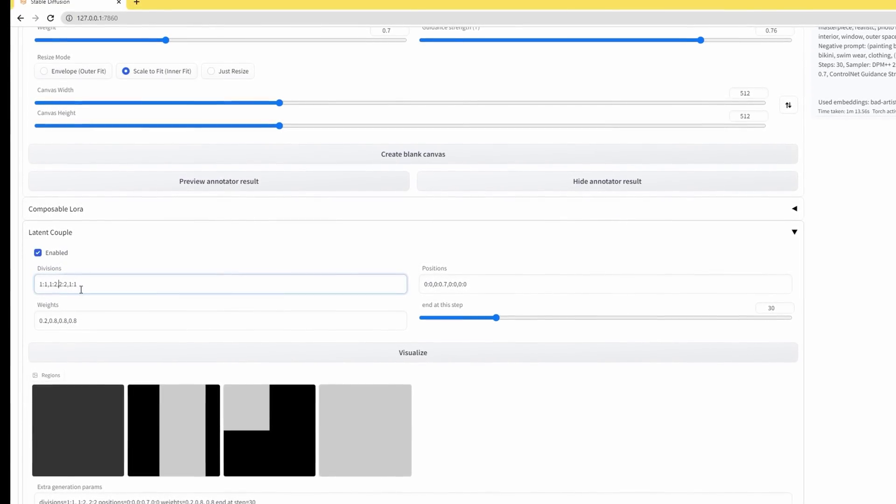
drag(134, 283, 36, 284)
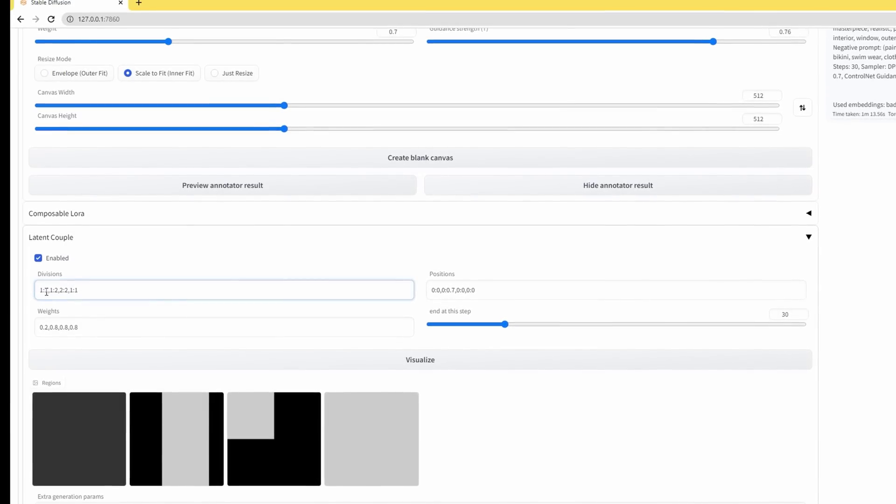
drag(47, 290, 39, 290)
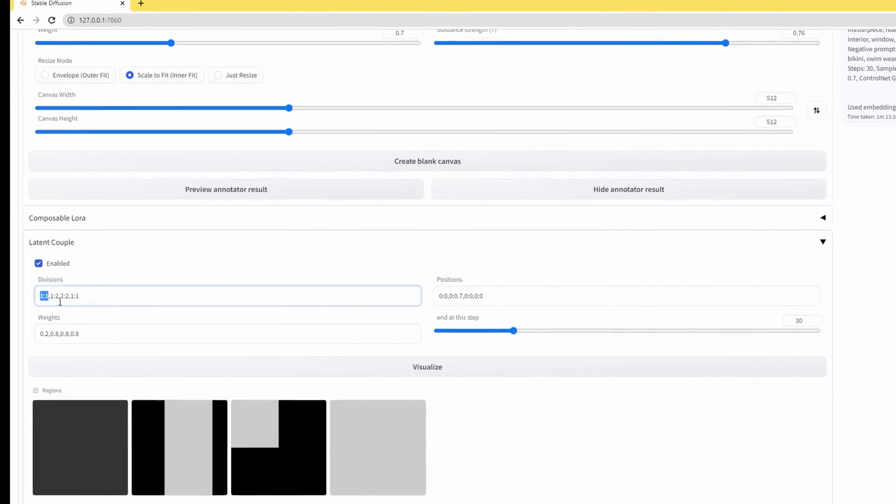
drag(43, 295, 53, 300)
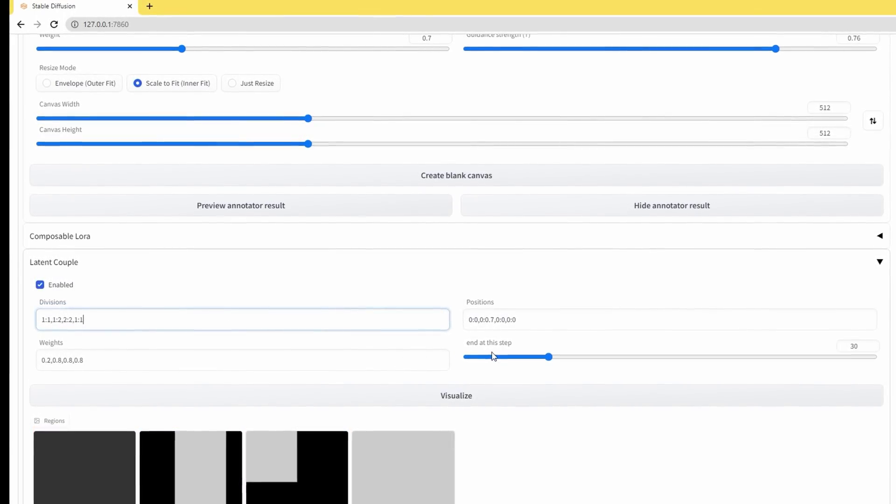
click(478, 322)
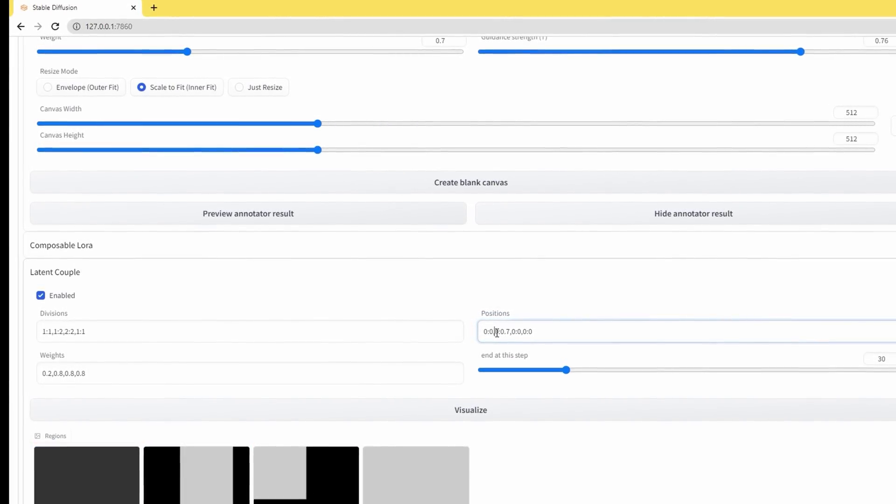
click(506, 334)
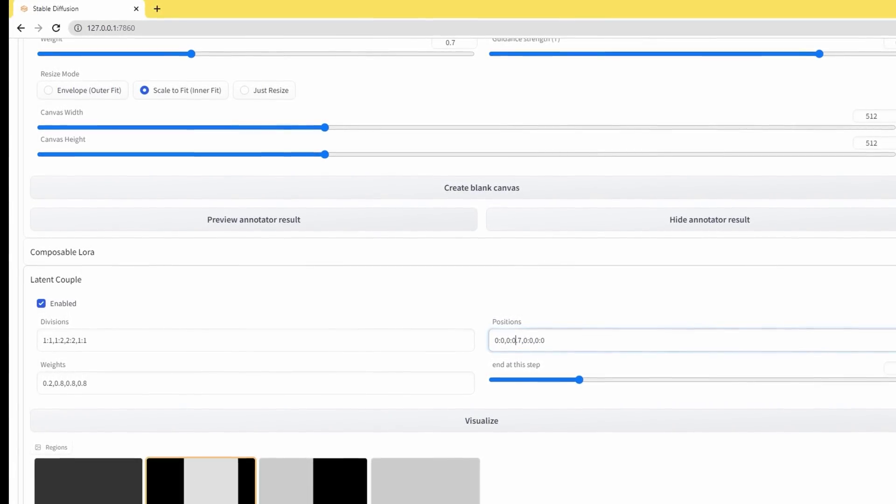
scroll(202, 452, up, 6)
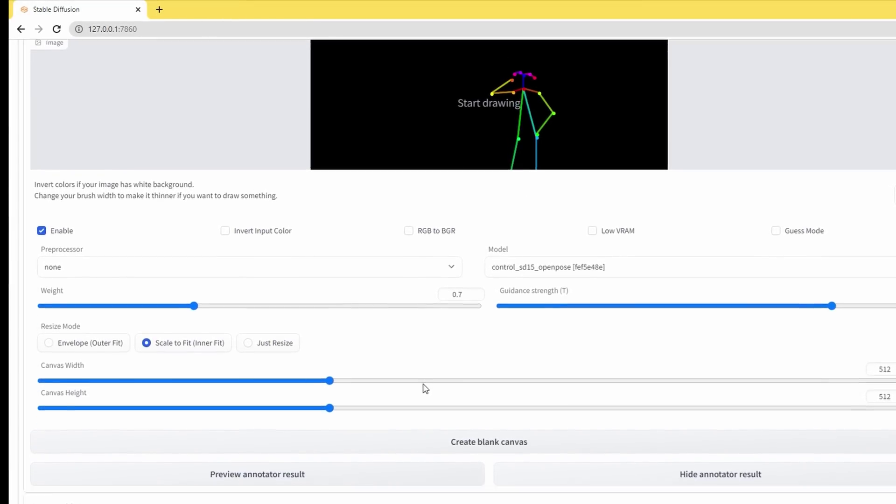
scroll(426, 388, down, 5)
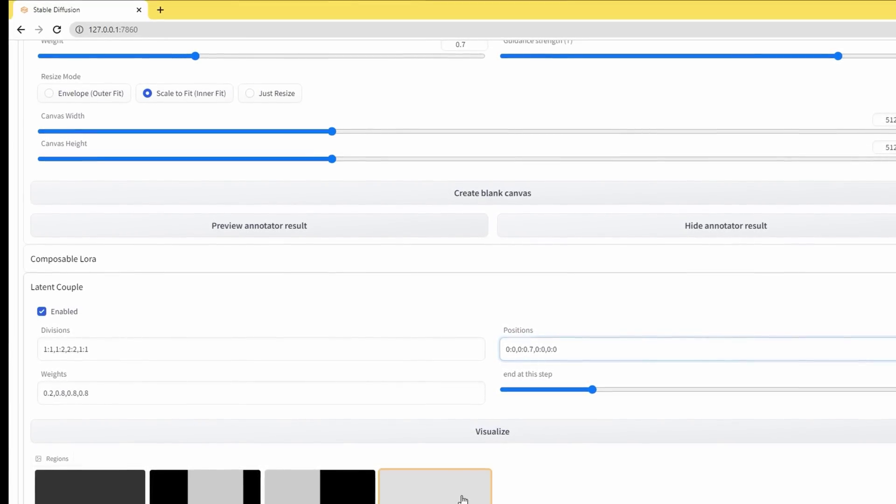
click(533, 349)
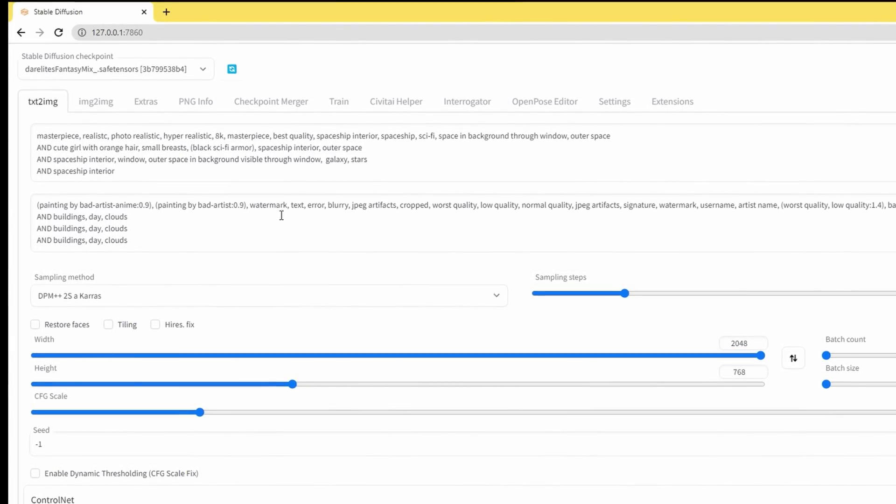
triple_click(224, 135)
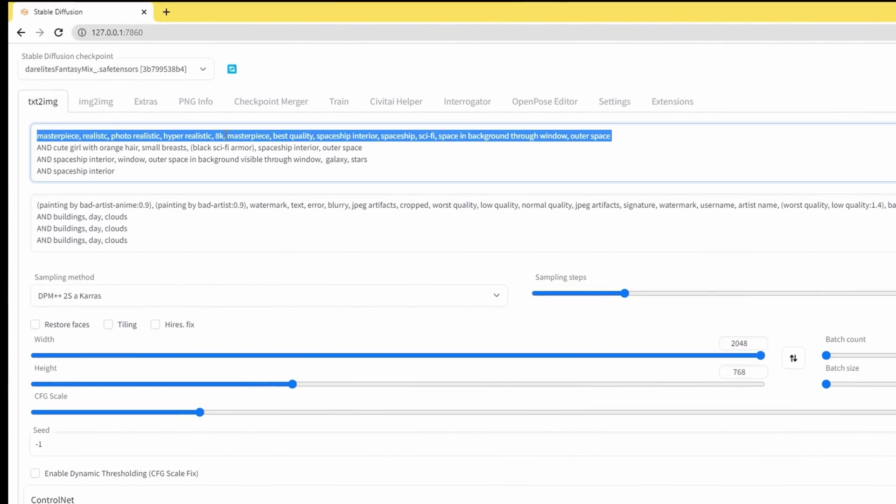
scroll(216, 290, down, 15)
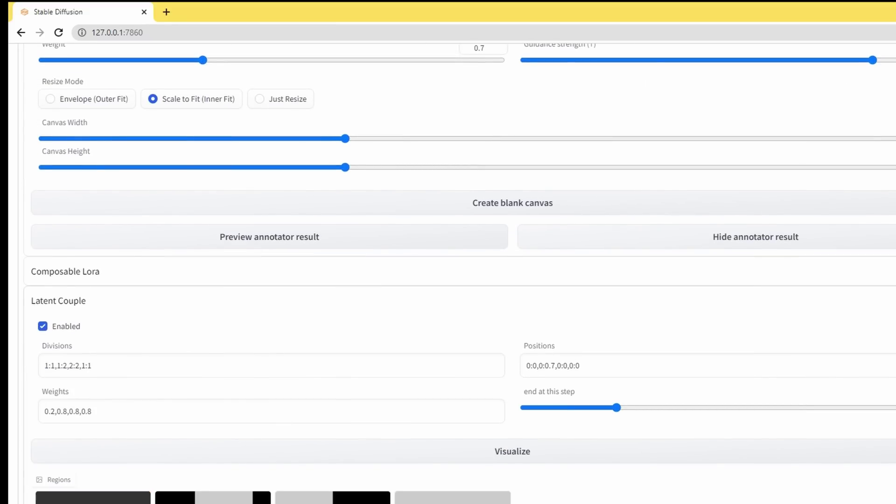
double_click(54, 407)
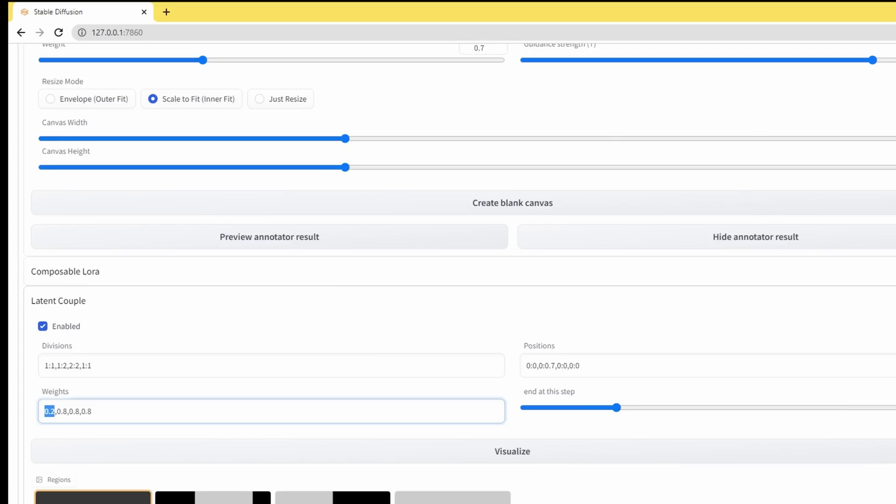
scroll(93, 486, up, 15)
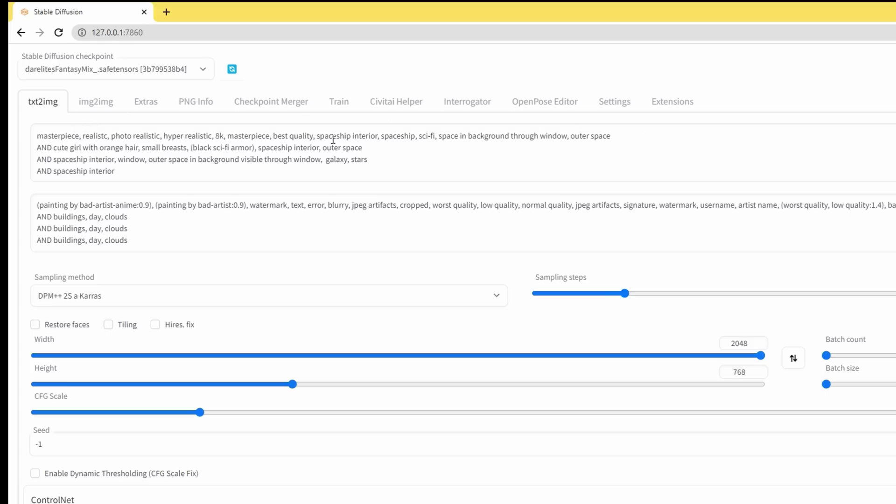
click(48, 147)
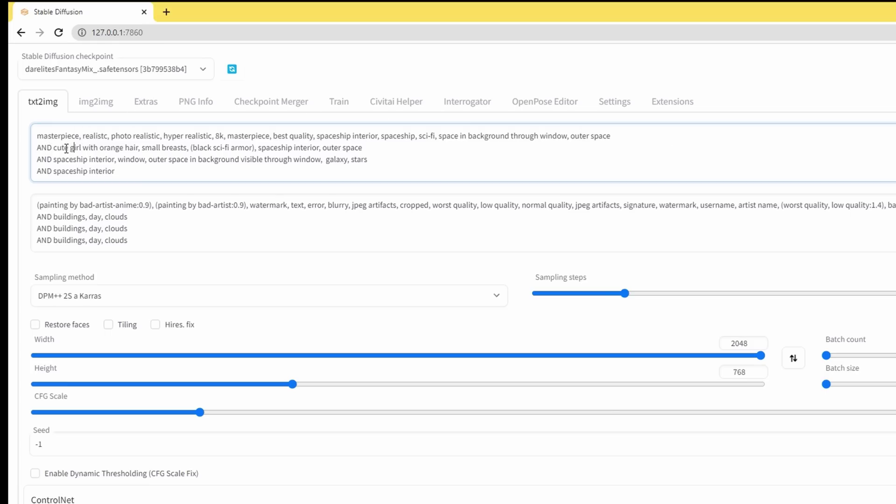
double_click(67, 147)
key(Left)
double_click(56, 148)
scroll(172, 322, down, 15)
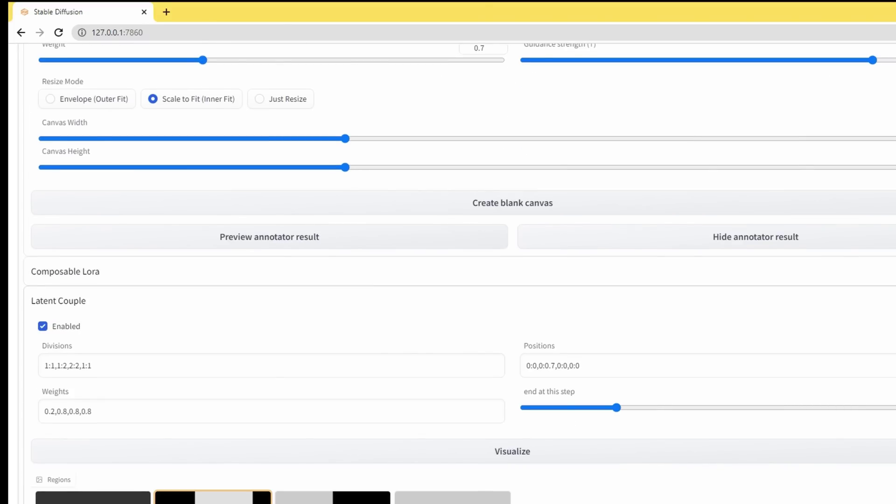
scroll(51, 147, up, 15)
key(Up)
drag(52, 148, 368, 143)
click(205, 142)
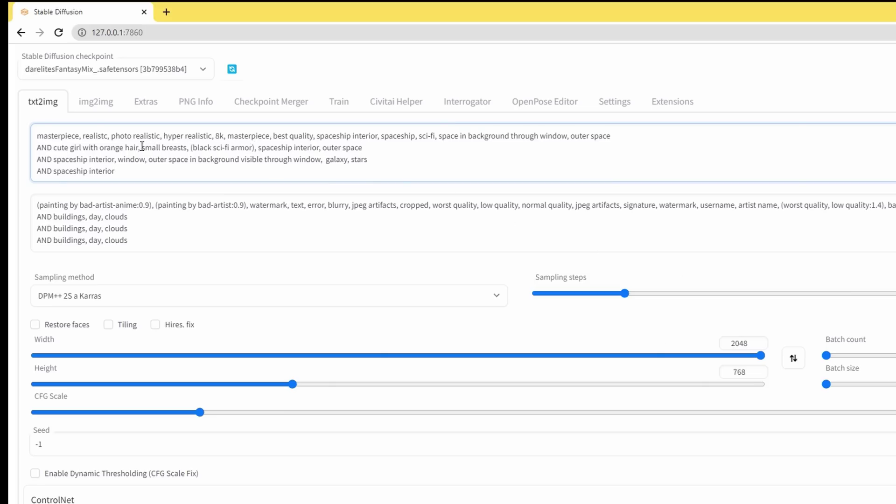
drag(142, 146, 187, 147)
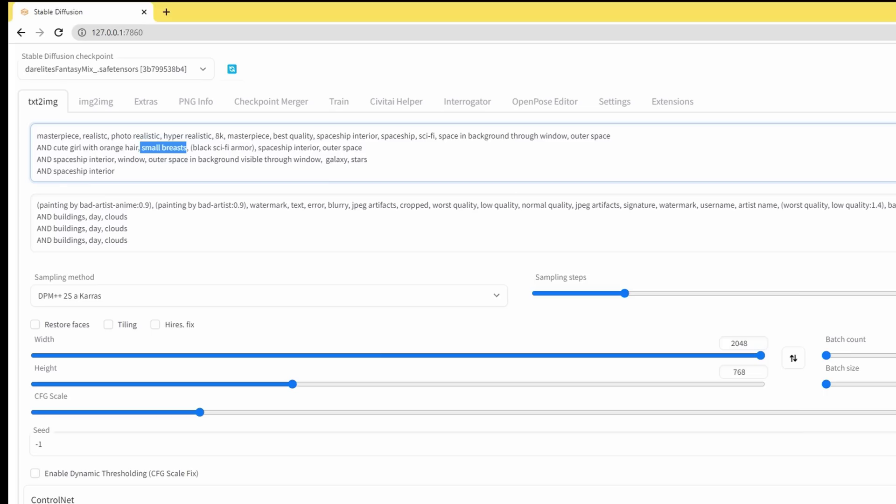
click(338, 149)
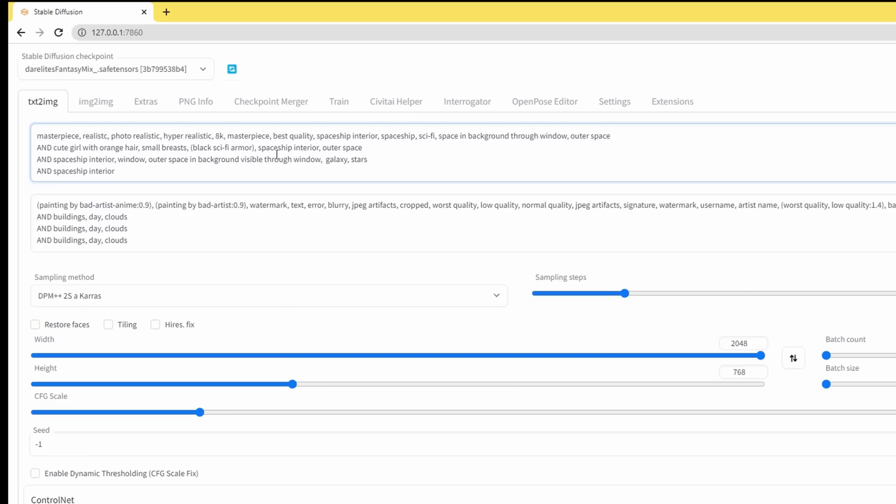
drag(257, 148, 325, 147)
click(345, 148)
scroll(452, 350, down, 15)
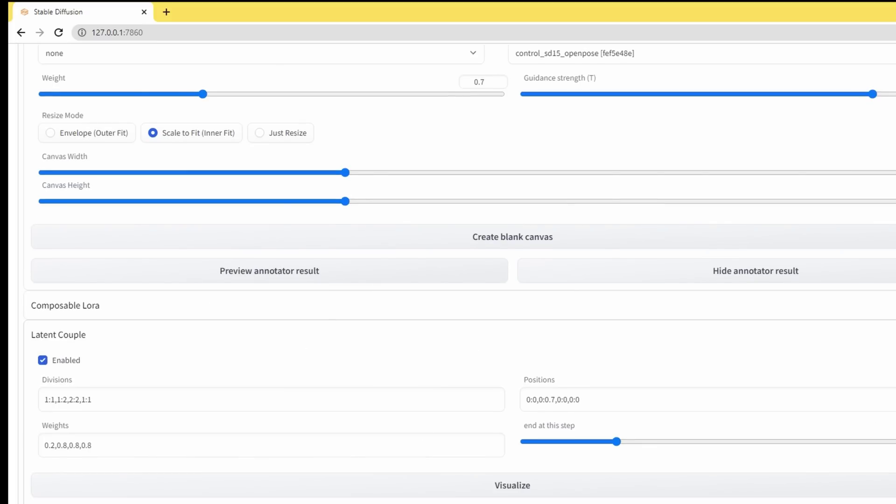
scroll(452, 280, up, 15)
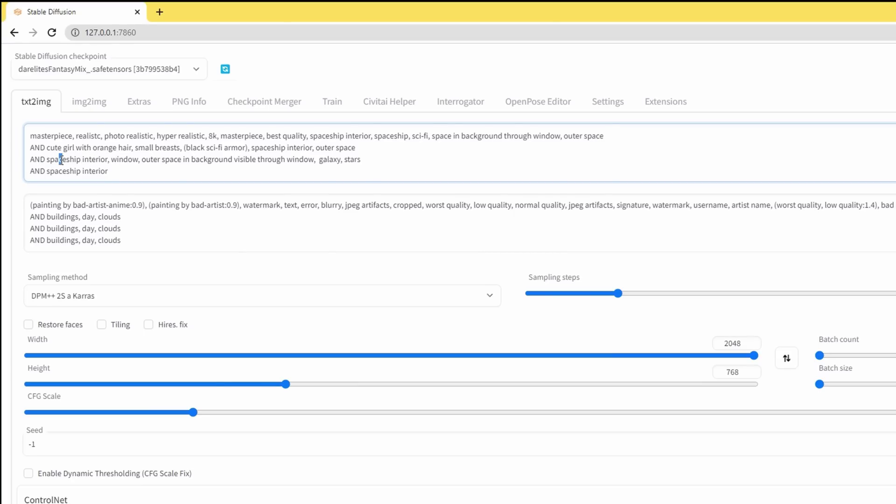
double_click(124, 159)
click(154, 159)
click(392, 157)
drag(30, 166, 120, 175)
click(53, 169)
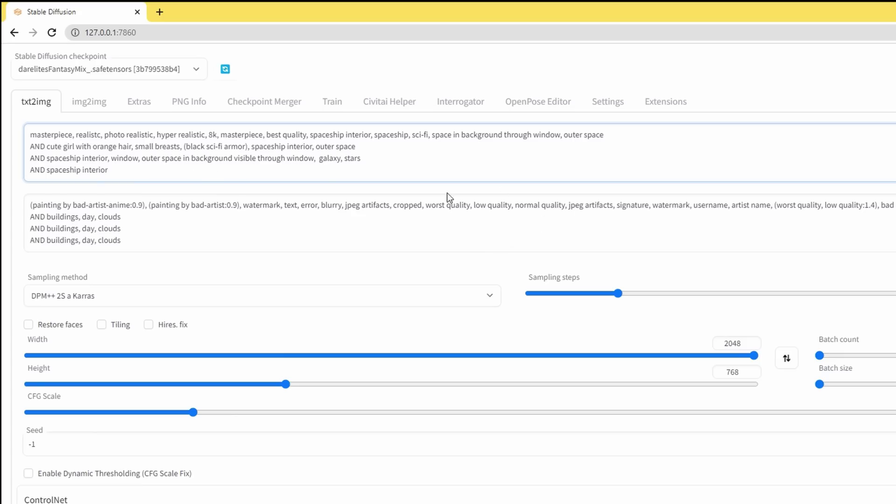
triple_click(407, 204)
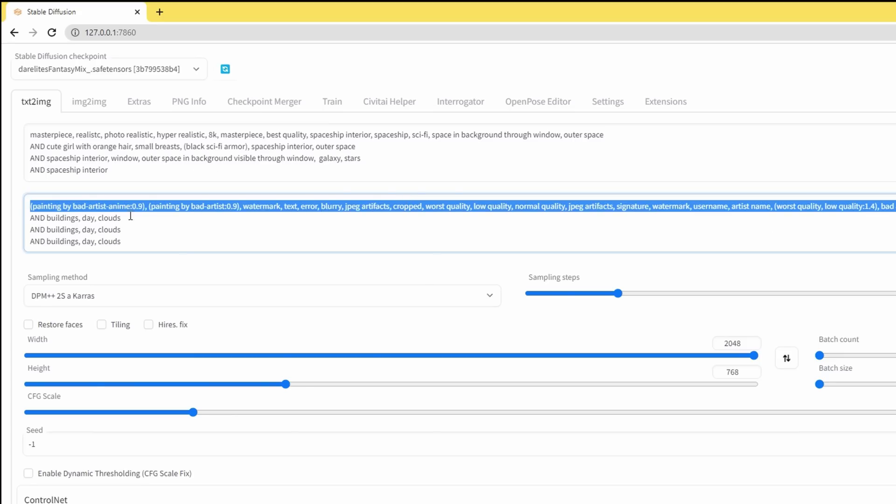
click(34, 205)
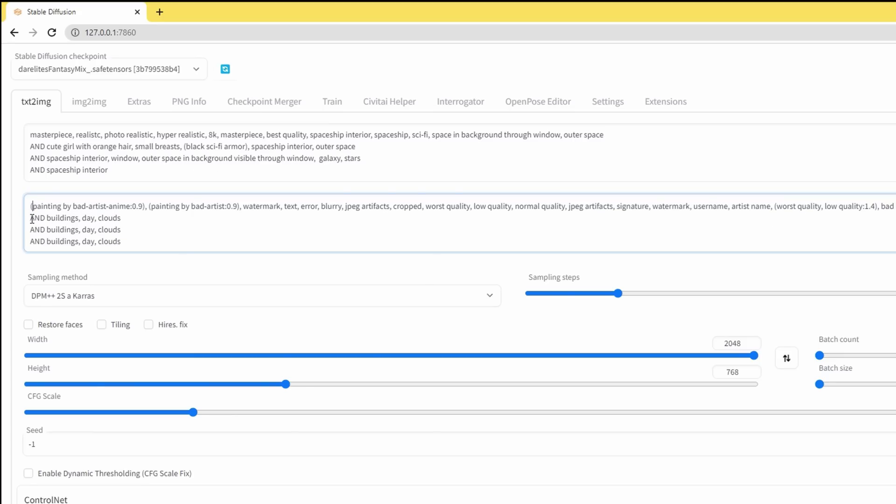
drag(31, 219, 140, 249)
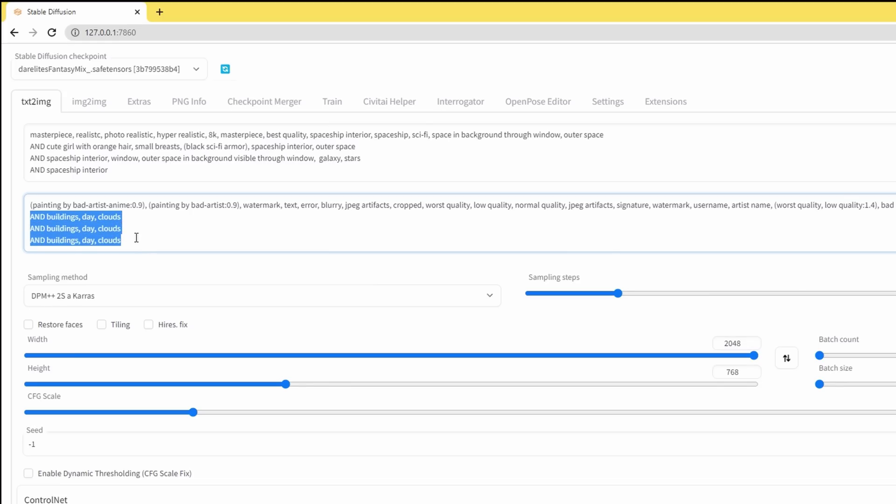
click(137, 237)
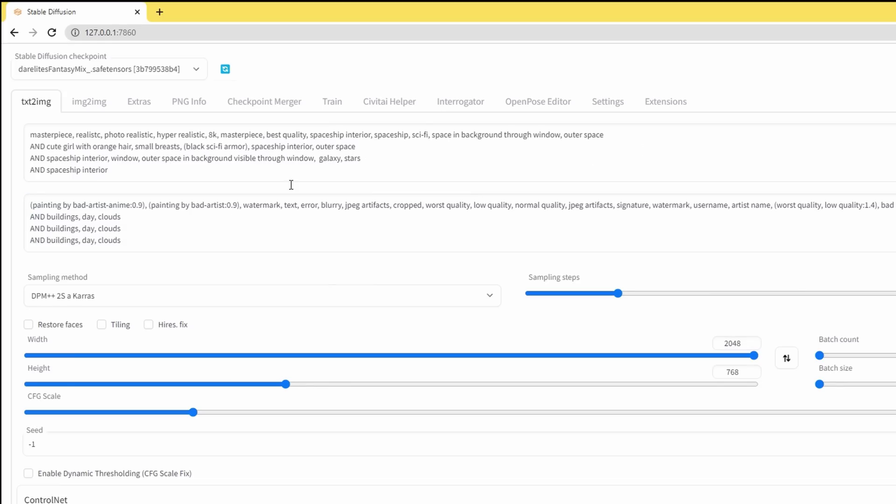
scroll(116, 178, down, 3)
scroll(115, 175, down, 1)
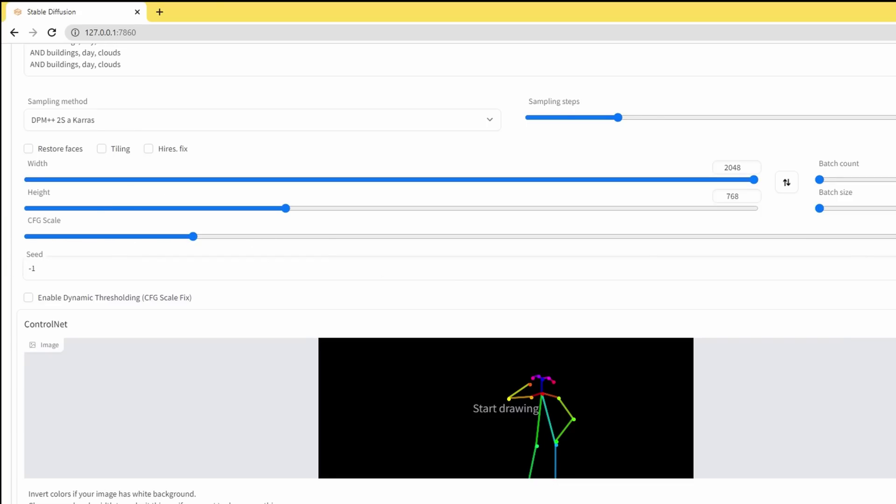
key(ctrl+v)
scroll(209, 263, up, 4)
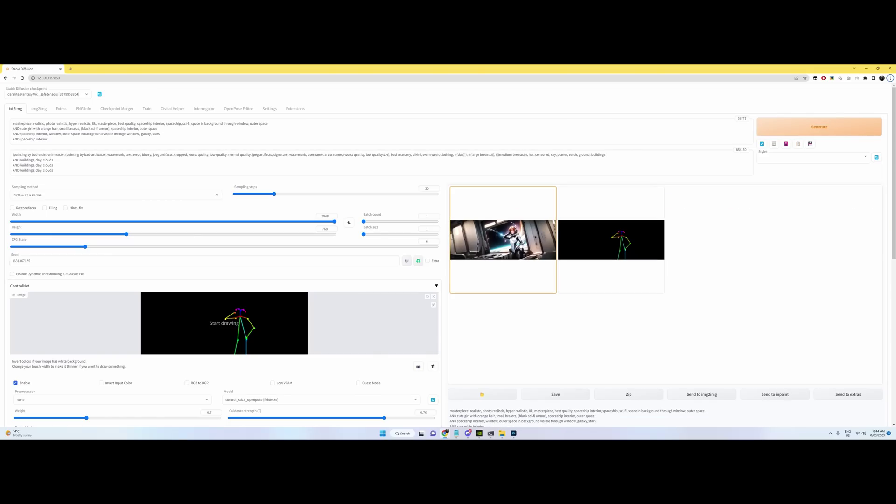
Step: View the generated image full screen, then send it to img2img
click(509, 235)
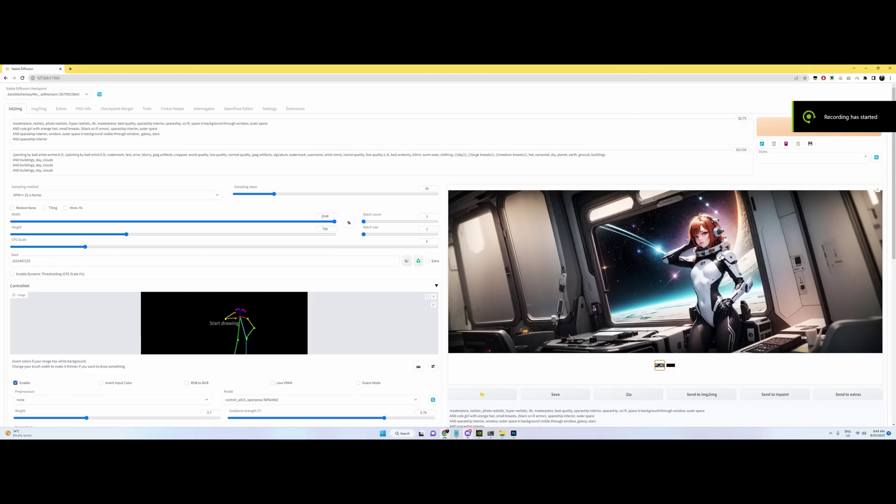
click(722, 256)
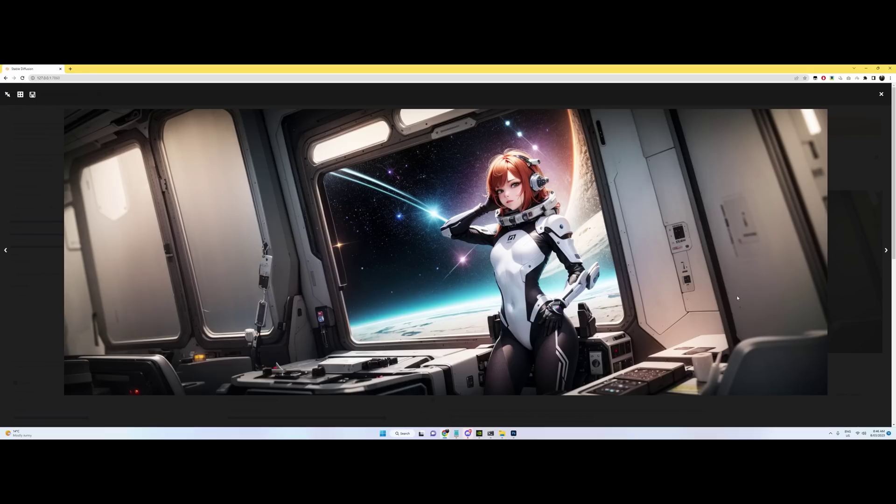
click(681, 295)
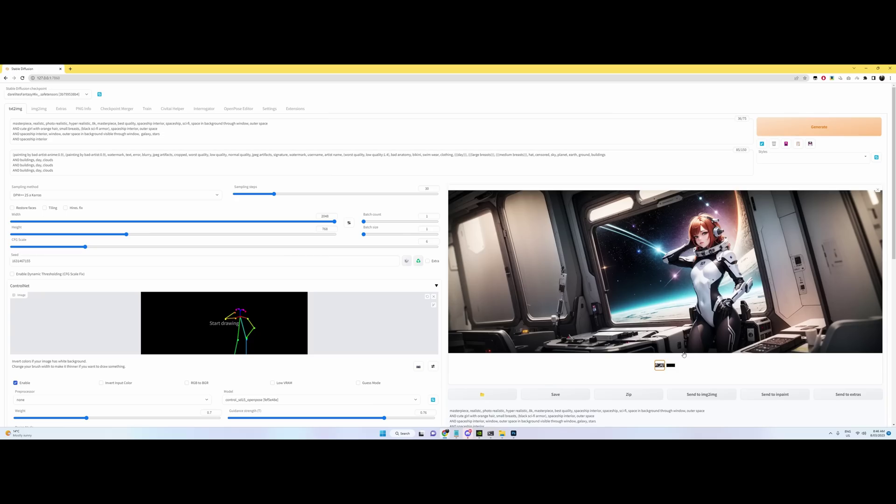
click(703, 396)
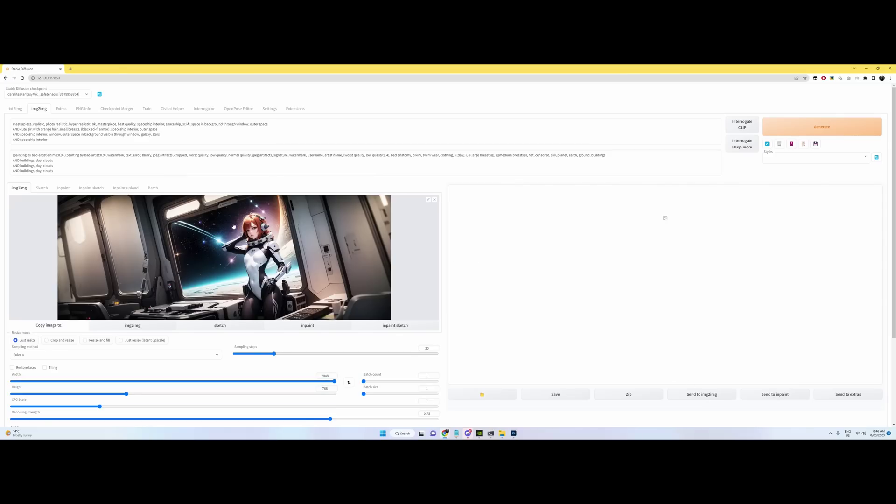
Step: Set the sampler to DPM++ 2S a Karras, CFG scale 6 and denoising strength 0.32
scroll(36, 221, down, 3)
click(60, 252)
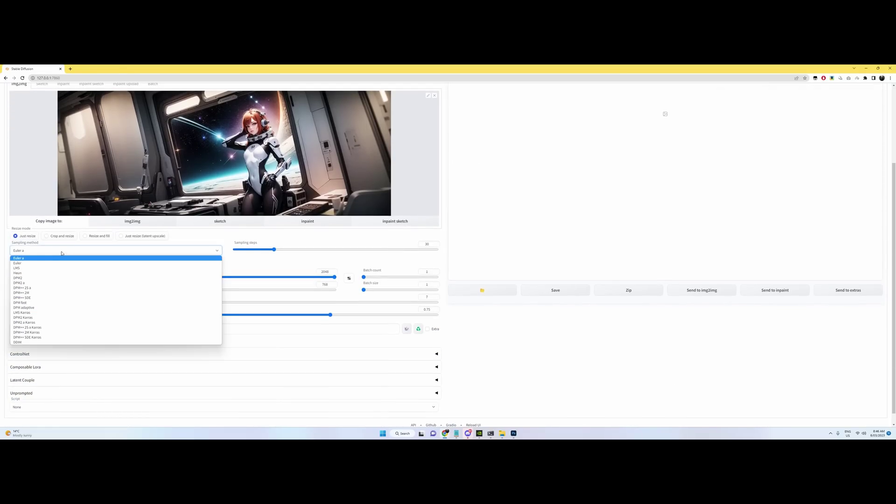
click(56, 327)
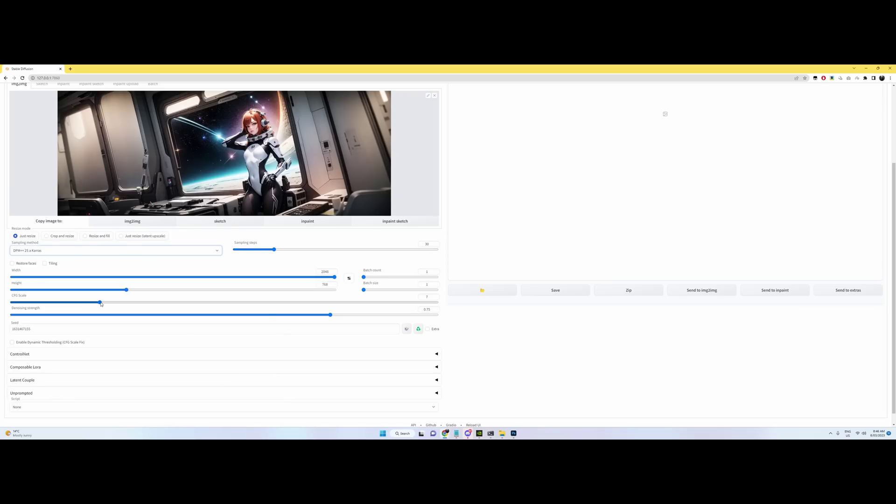
drag(99, 303, 85, 302)
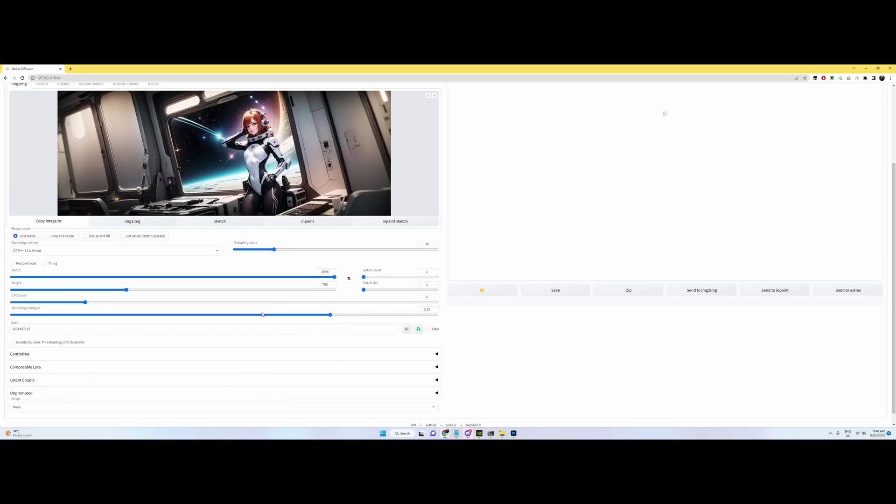
drag(306, 315, 142, 311)
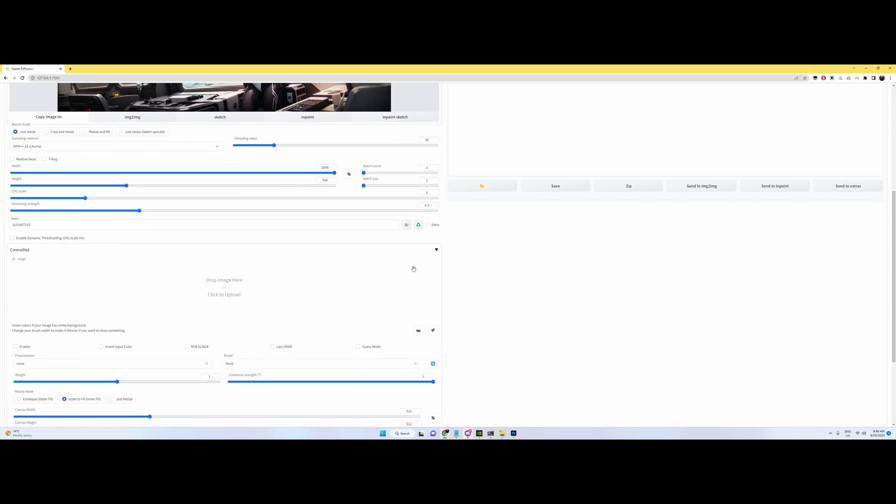
Step: Collapse ControlNet and Composable Lora and expand the img2img Latent Couple settings
click(374, 254)
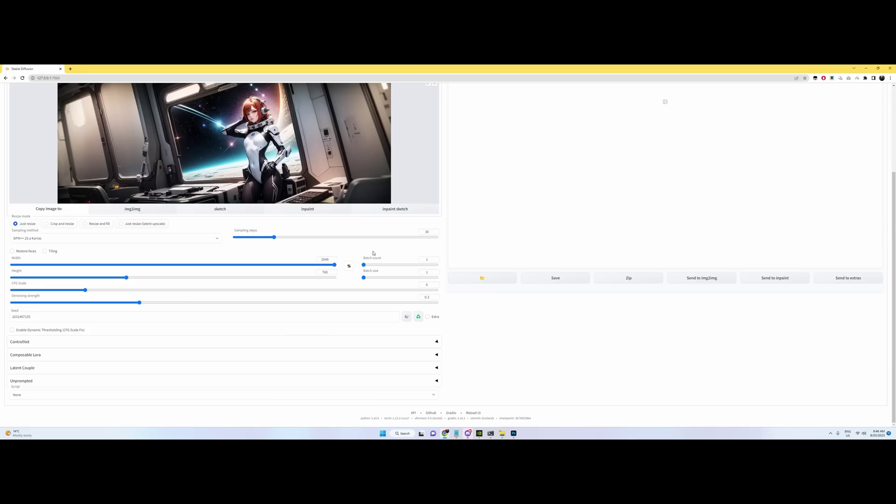
click(77, 357)
click(42, 319)
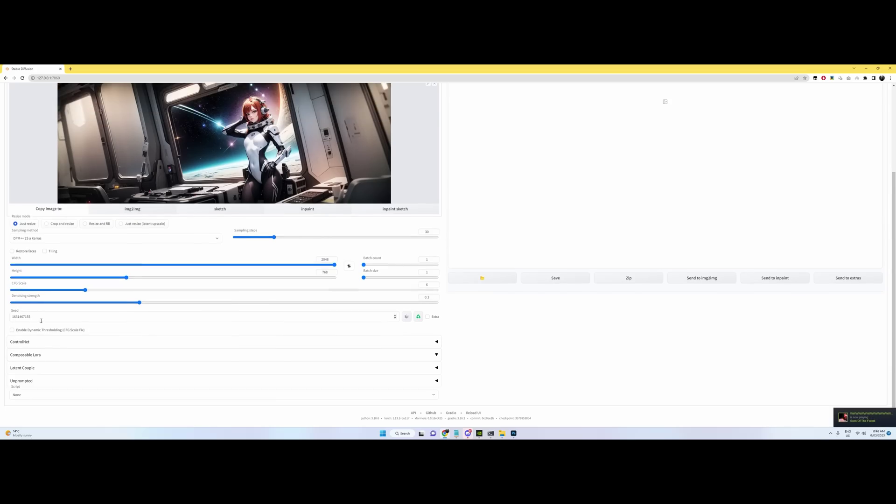
click(32, 368)
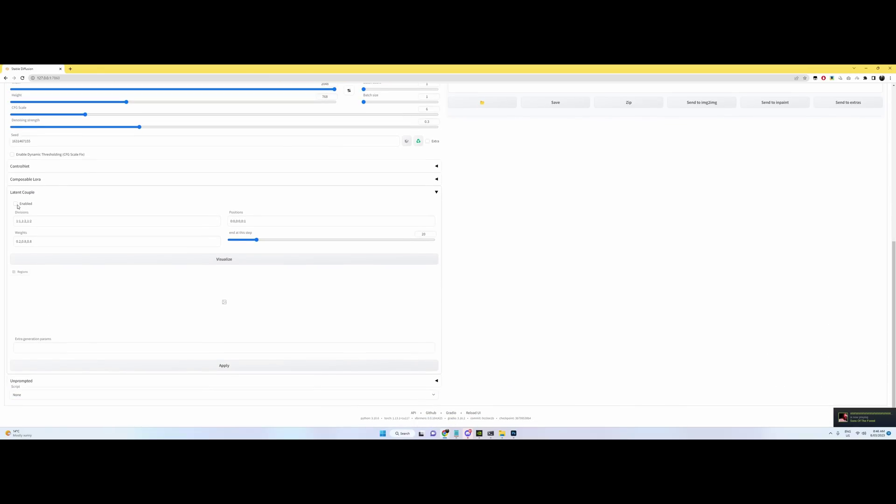
Step: Copy the Divisions value from txt2img into img2img's Latent Couple Divisions
scroll(171, 278, up, 7)
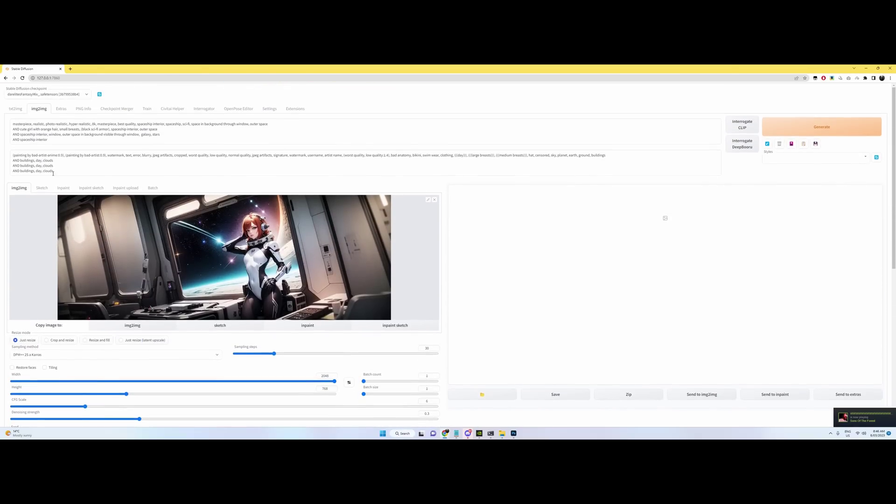
click(15, 108)
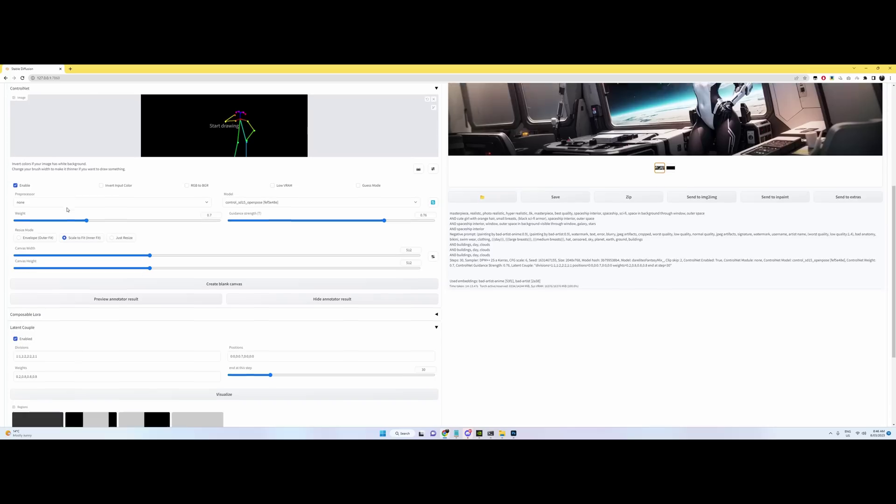
scroll(79, 318, down, 3)
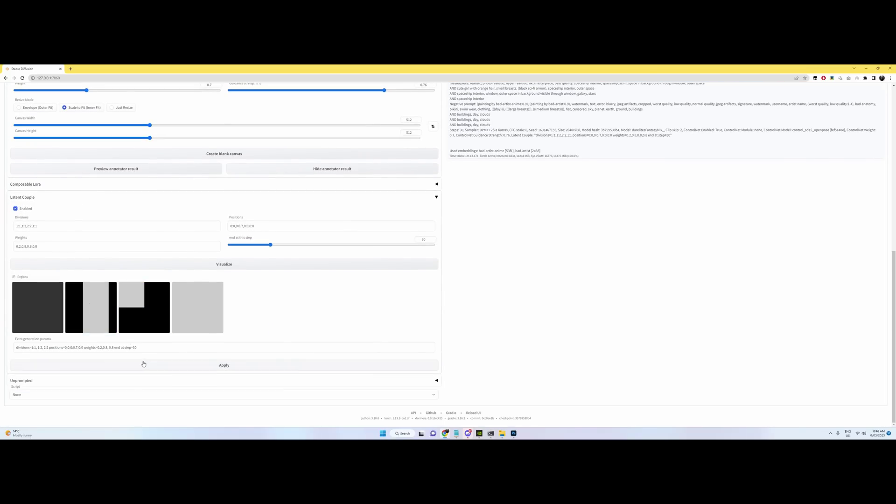
triple_click(28, 226)
key(ctrl+c)
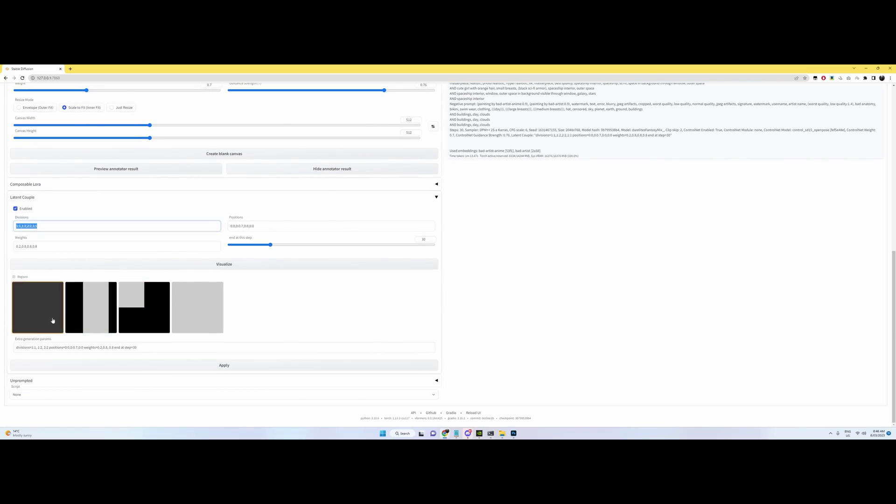
scroll(45, 327, up, 10)
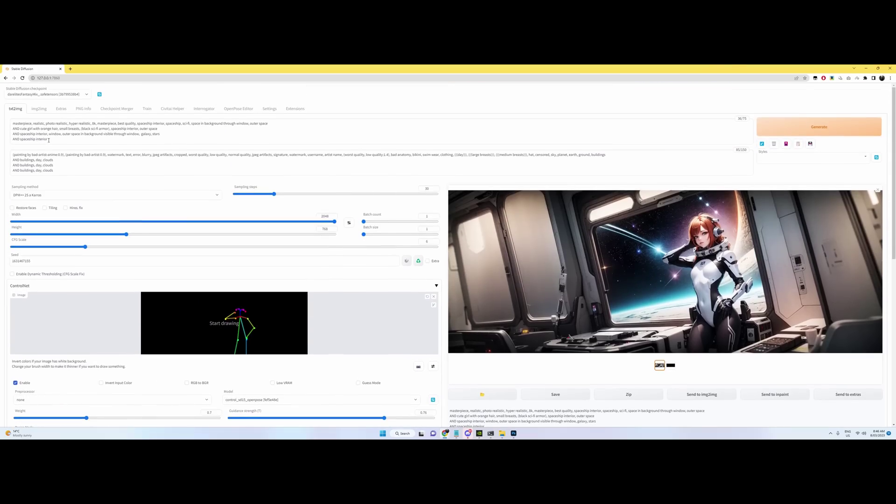
click(40, 111)
scroll(107, 276, down, 3)
scroll(107, 276, down, 3)
triple_click(33, 304)
key(ctrl+v)
Step: Edit the Weights and Positions, set the end step to 30, and visualize the region masks
click(59, 327)
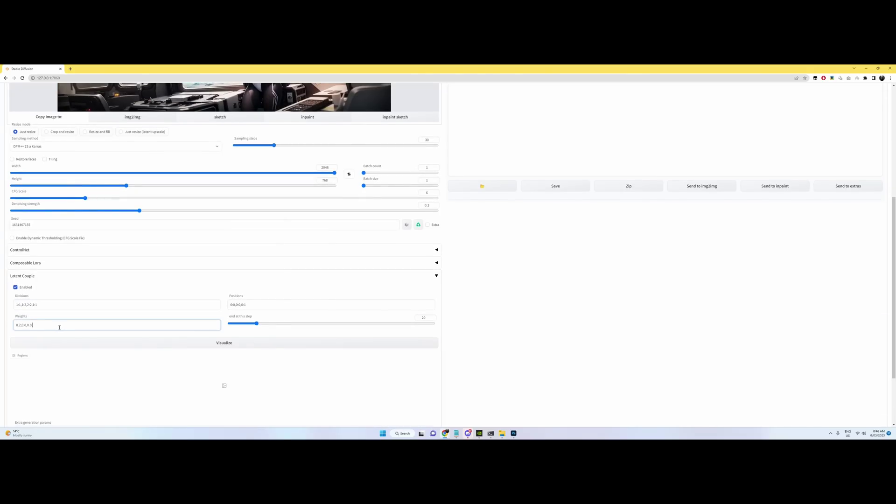
click(256, 303)
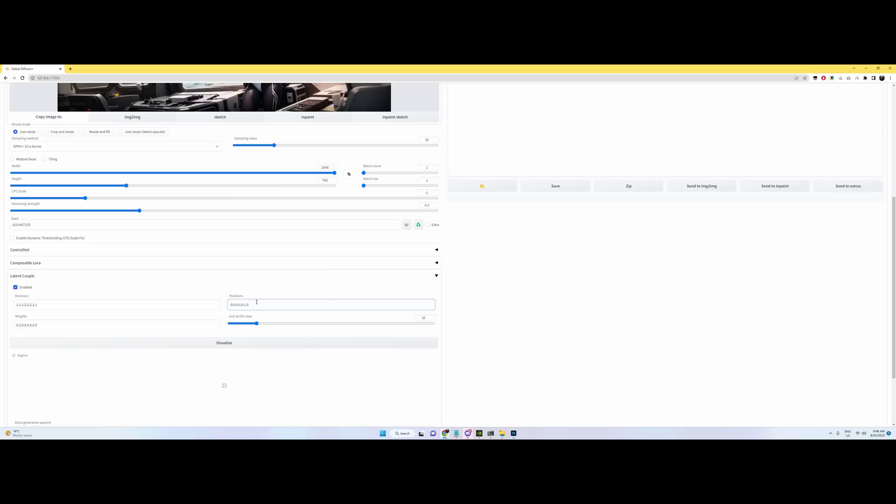
double_click(424, 318)
text(30)
click(253, 345)
scroll(255, 348, down, 2)
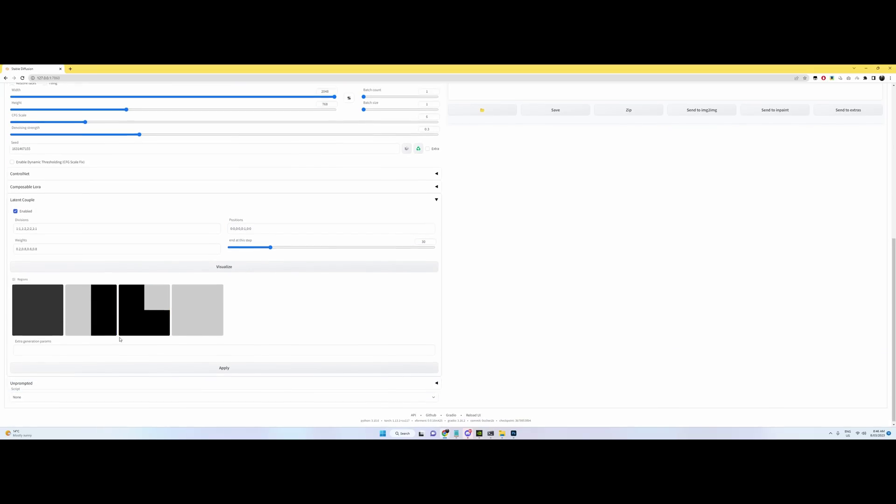
click(35, 382)
scroll(85, 389, up, 5)
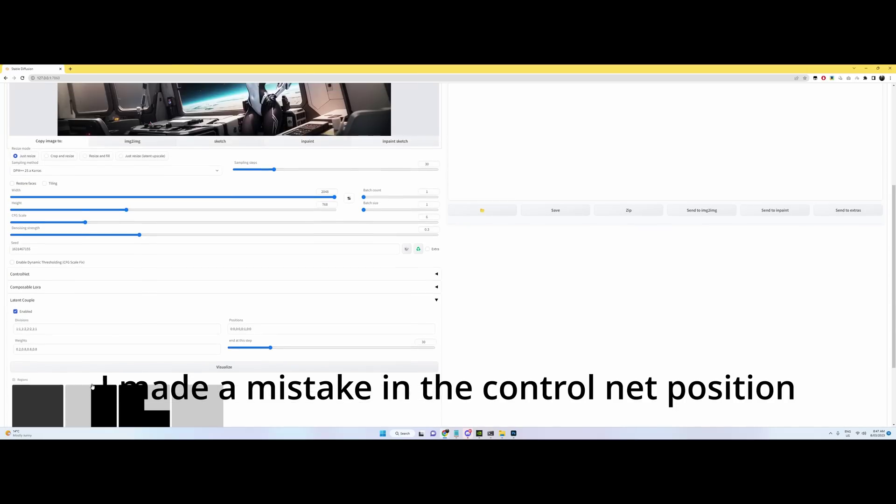
scroll(152, 317, up, 3)
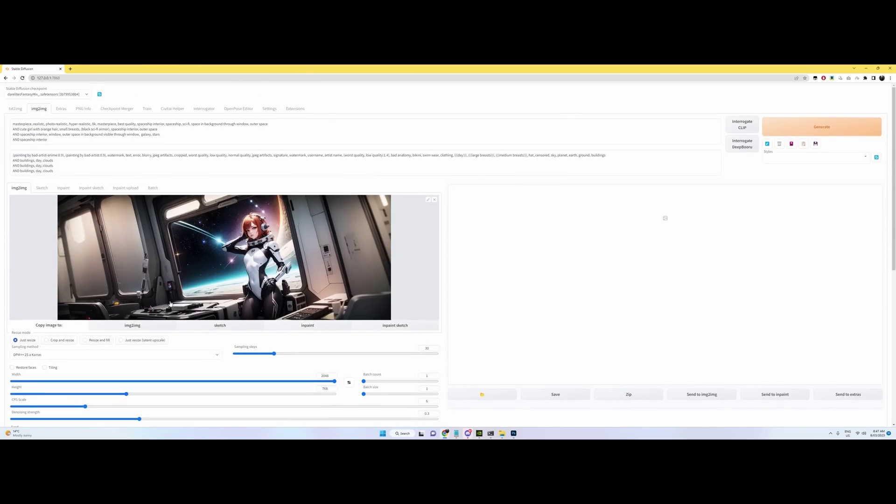
scroll(157, 332, down, 1)
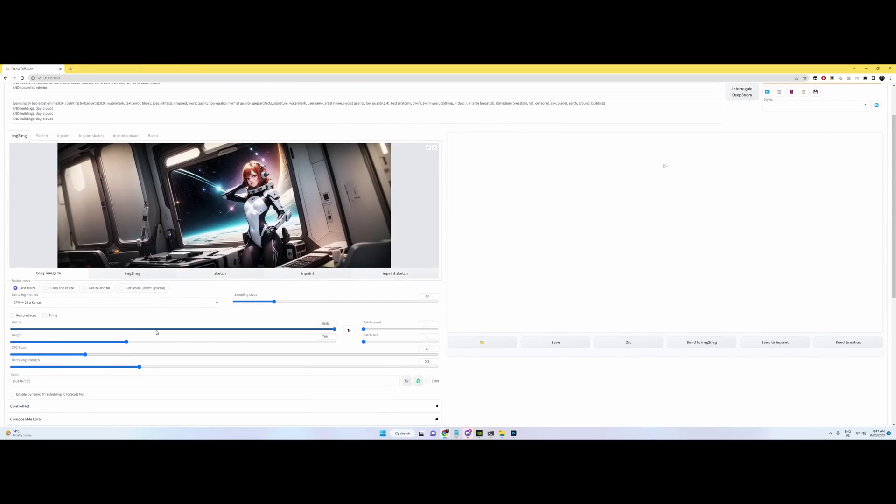
double_click(324, 324)
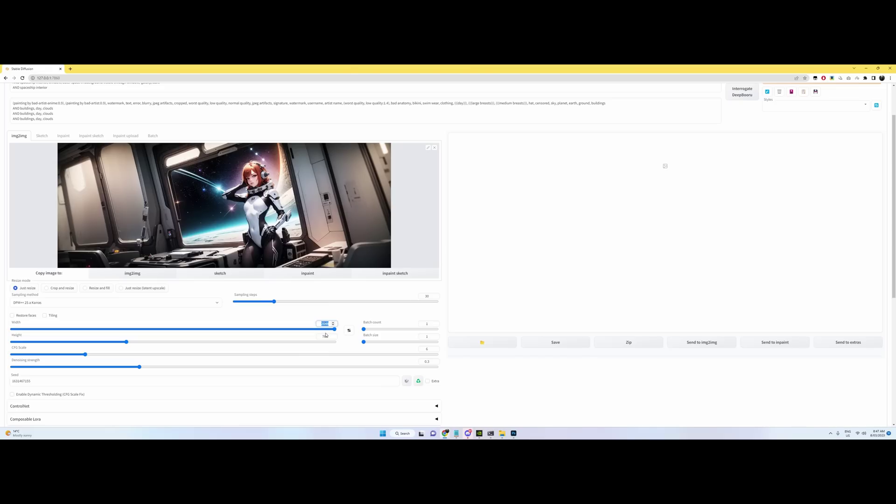
click(324, 336)
click(324, 323)
click(324, 336)
click(323, 323)
double_click(324, 323)
text(1024)
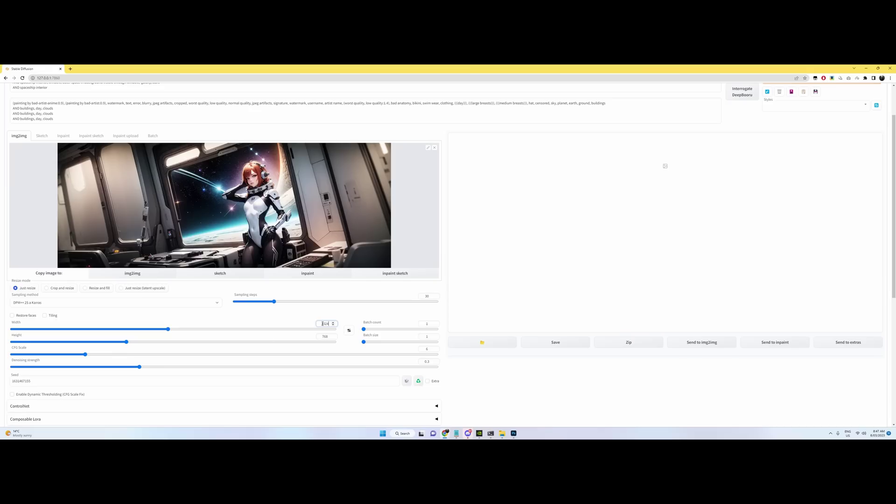
key(Tab)
text(184)
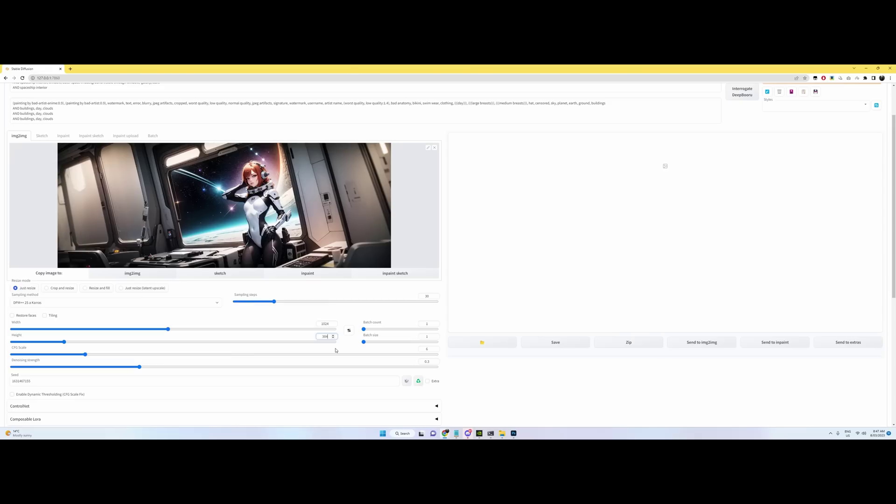
double_click(326, 324)
key(BackSpace)
text(2048)
key(Tab)
text(768)
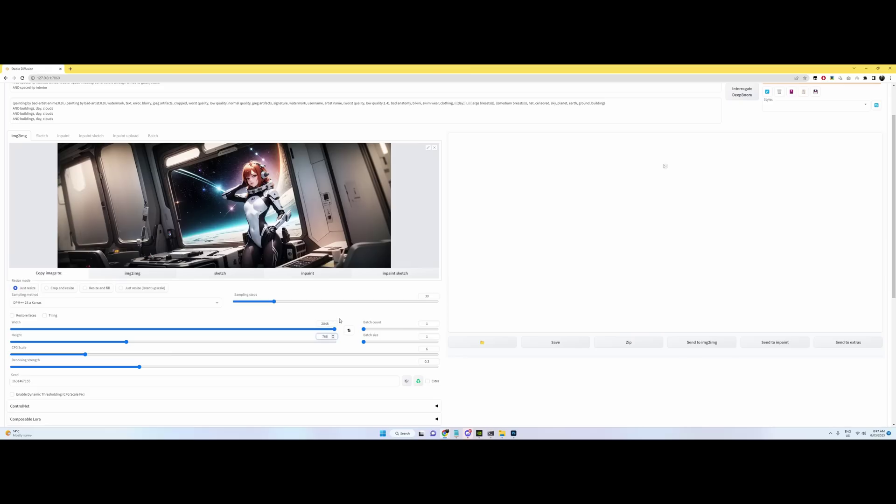
Step: Choose the SD upscale script in img2img
scroll(247, 295, down, 3)
scroll(247, 295, down, 3)
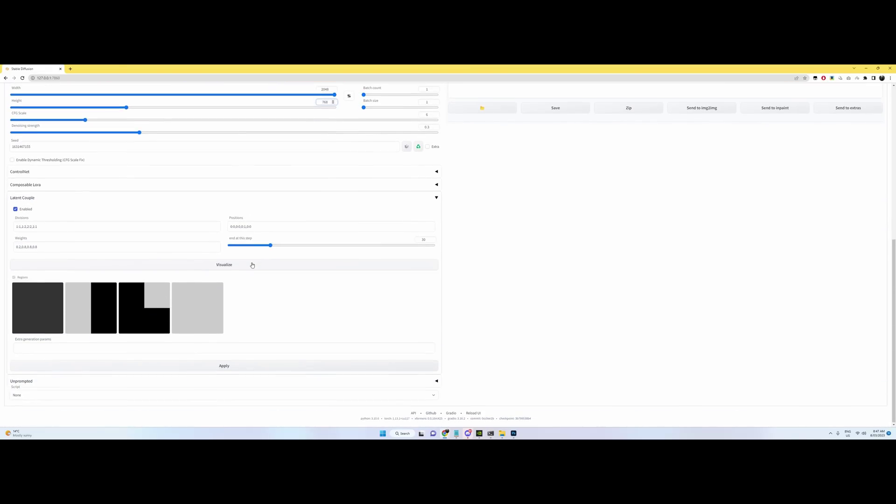
click(63, 397)
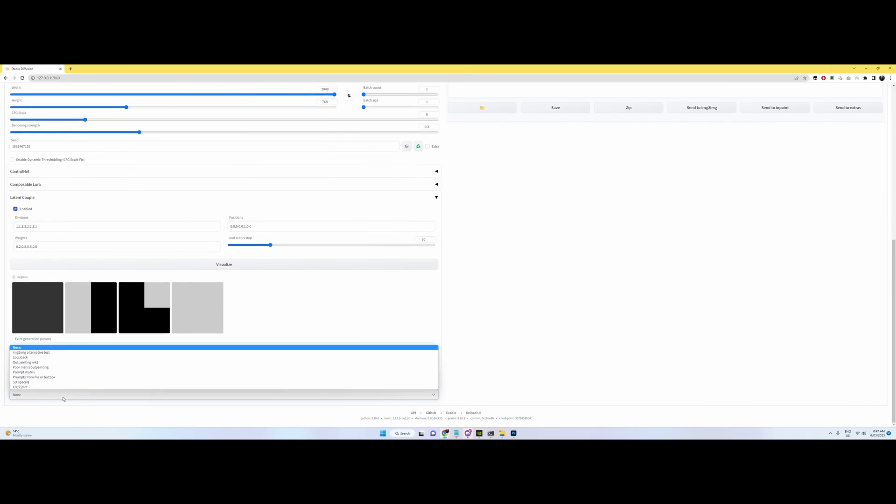
click(24, 382)
scroll(75, 324, down, 2)
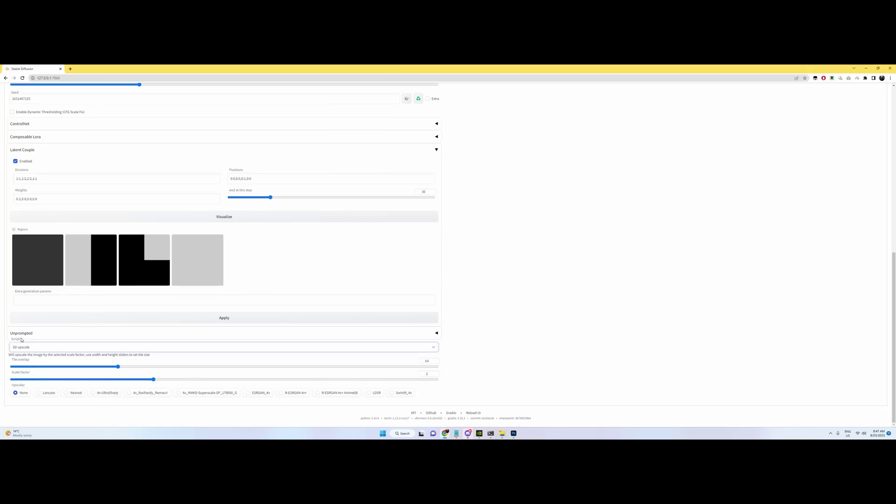
Step: Use the 4x_NMKD-Superscale-SP_178000_G upscaler with a scale factor of 2.9
click(180, 395)
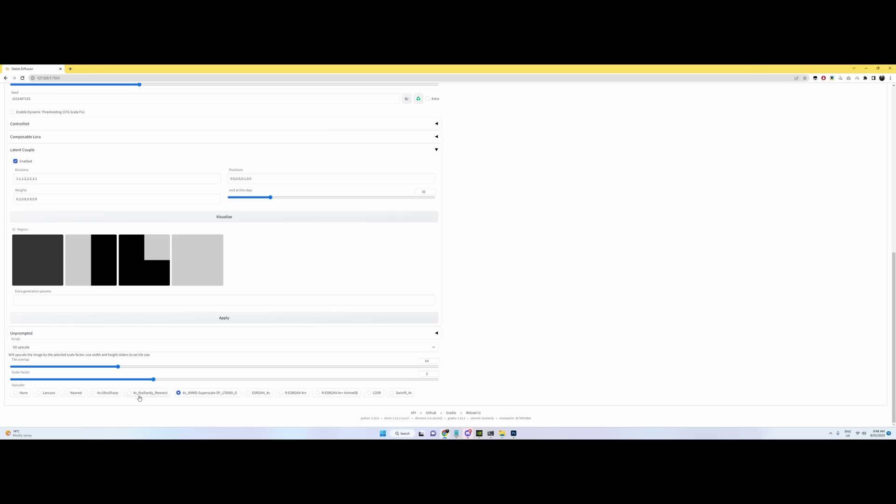
scroll(229, 323, up, 6)
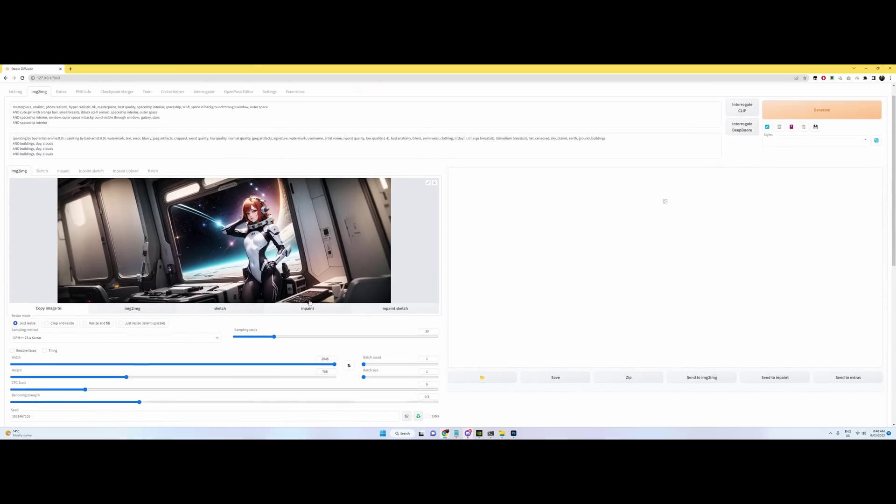
scroll(229, 323, down, 7)
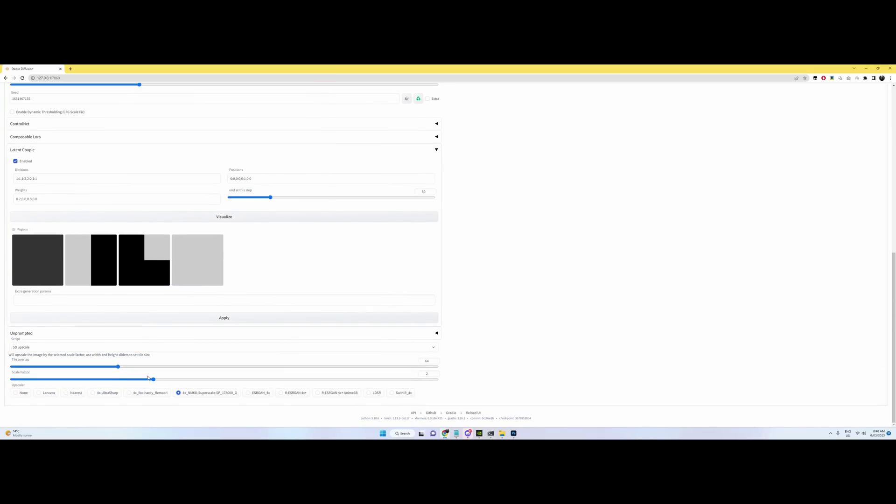
drag(154, 380, 295, 379)
scroll(237, 356, up, 6)
scroll(238, 356, up, 2)
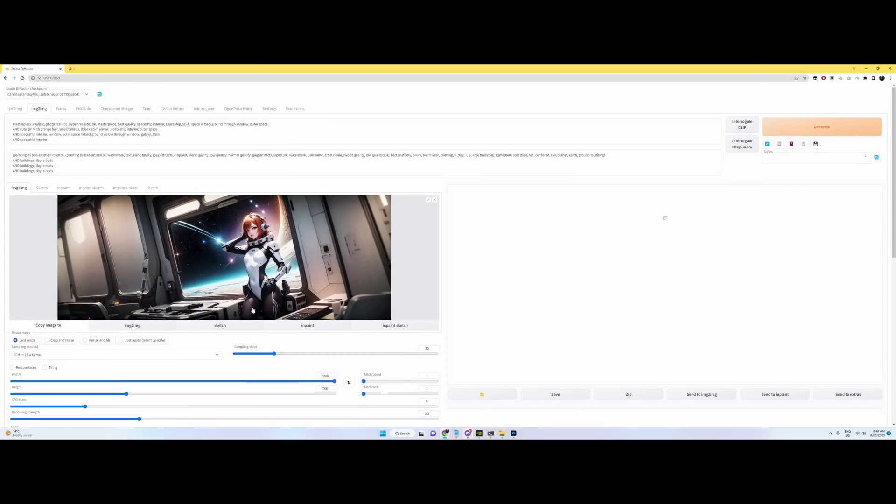
Step: Generate the SD upscale run and watch its progress in the console window
click(818, 130)
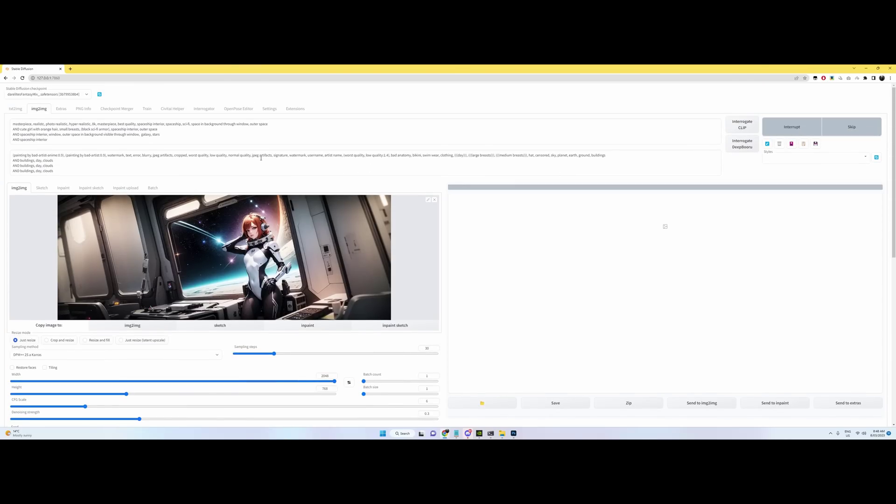
key(alt+Tab)
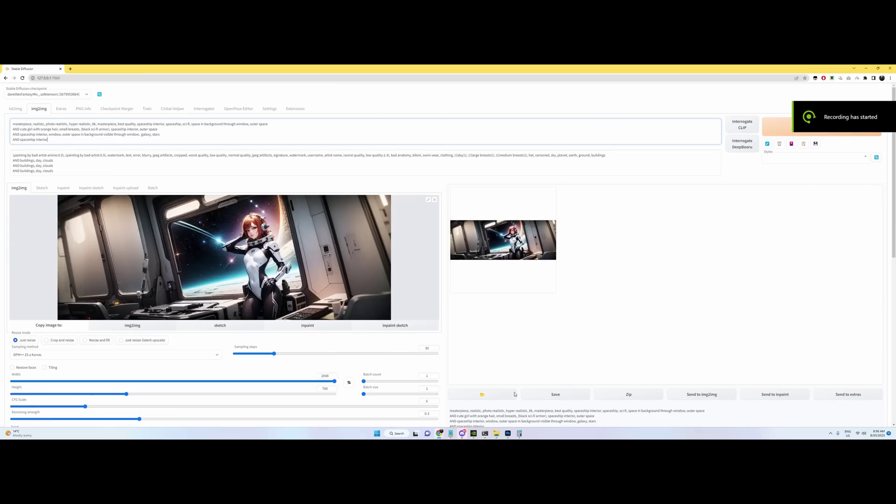
Step: In Photoshop, resize the generated spaceship image to 300% (6144 × 2304 px) and select all
click(511, 434)
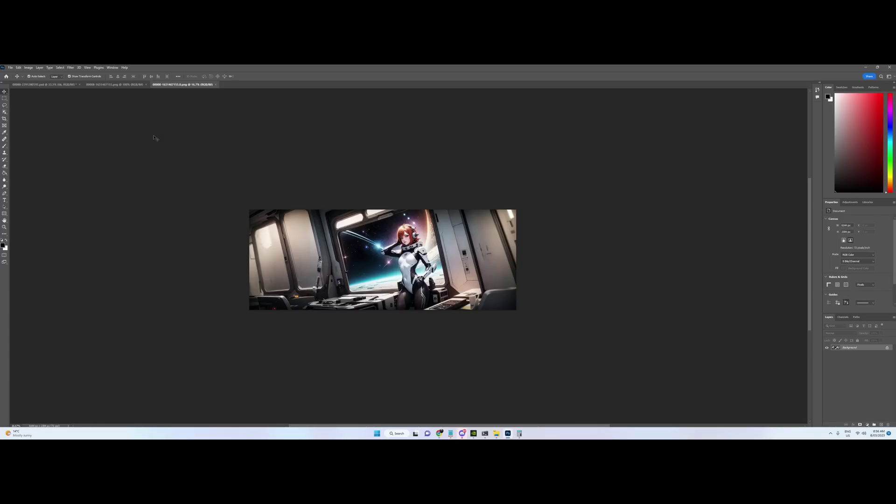
click(114, 84)
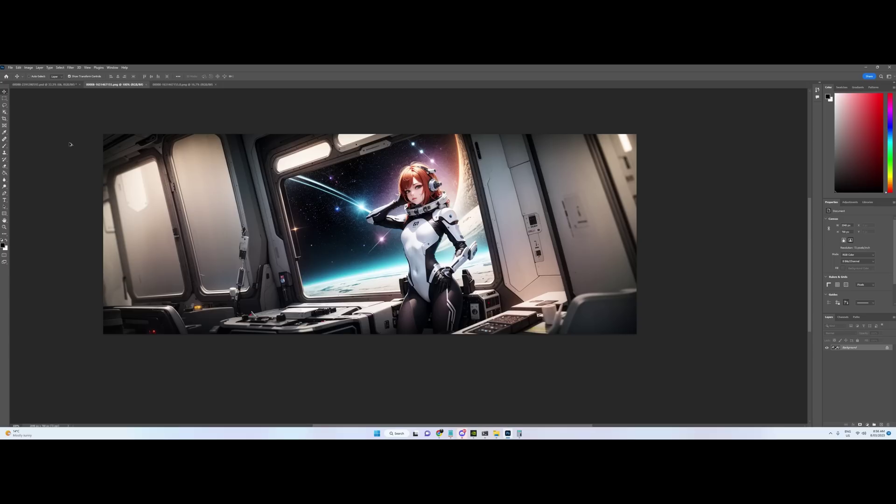
key(ctrl+alt+i)
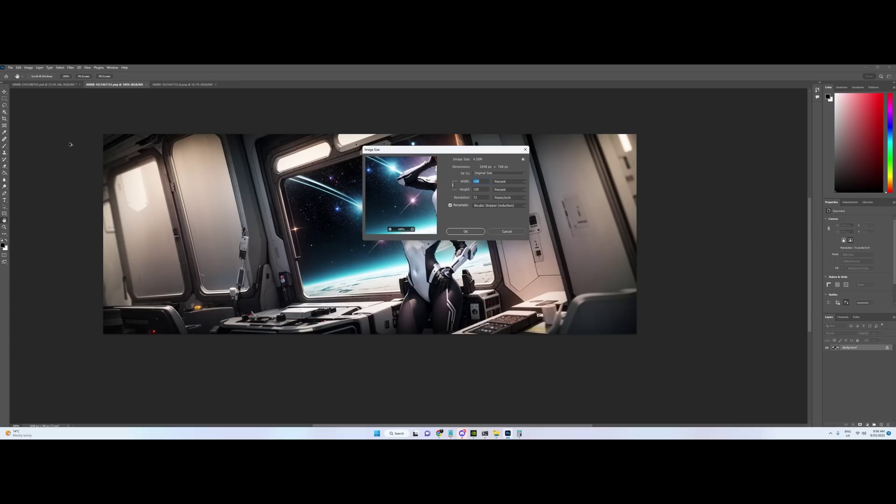
text(300)
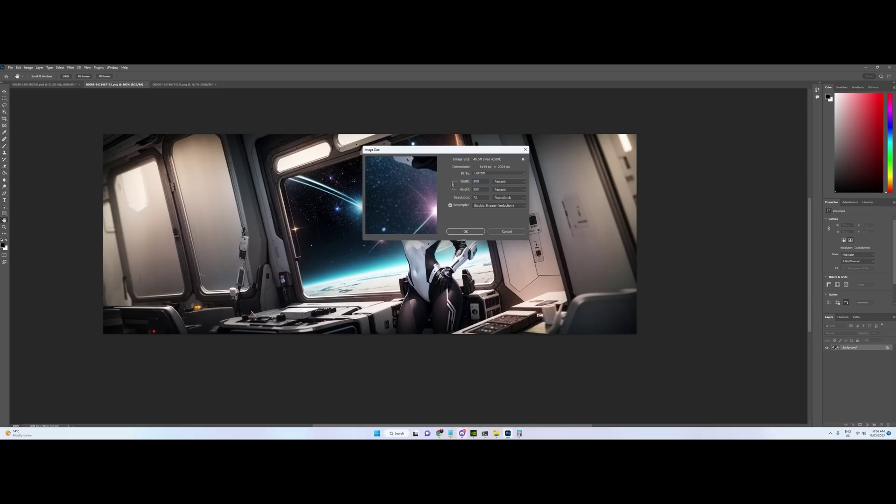
click(464, 232)
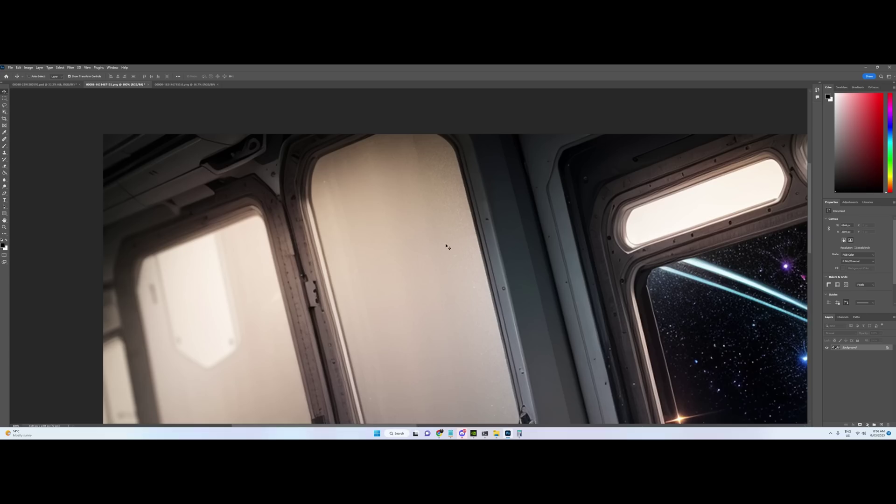
scroll(446, 246, down, 4)
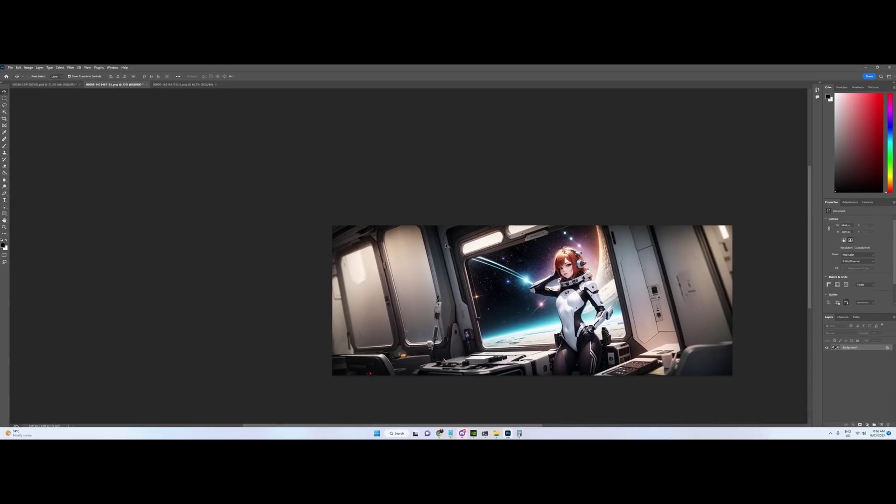
key(ctrl+a)
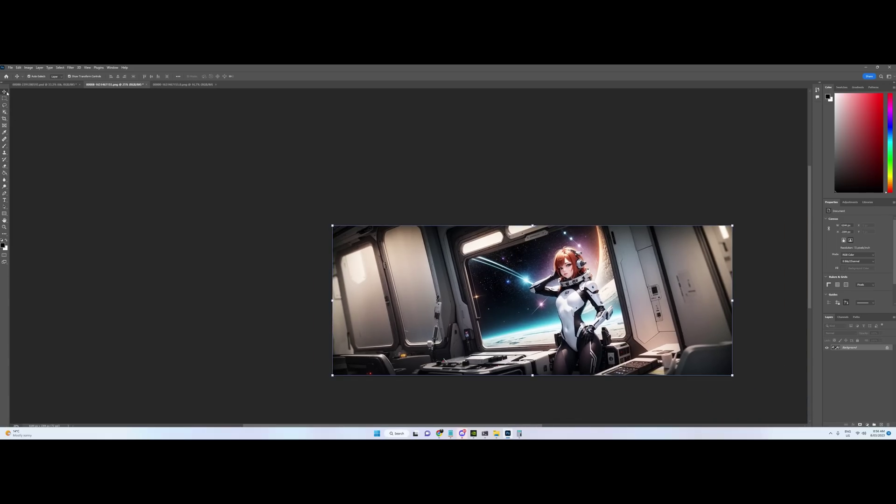
Step: Paste the upscaled image as Layer 1 in the third document and zoom to the girl's face
click(5, 98)
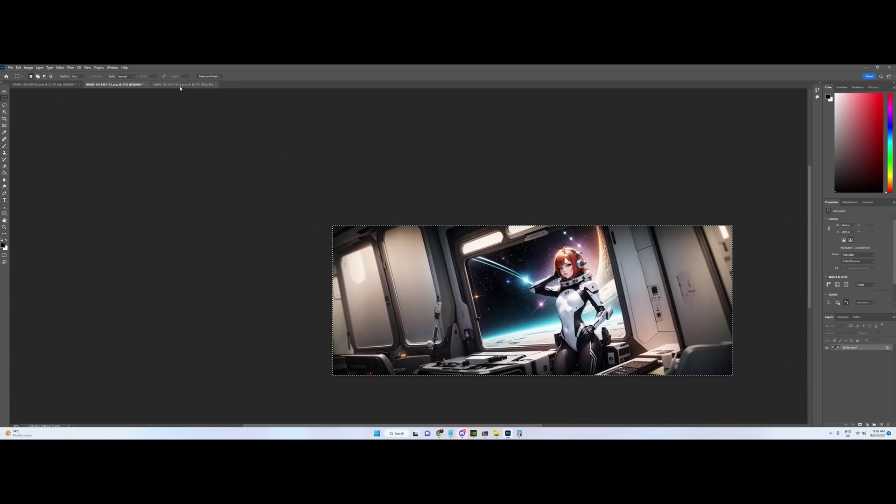
click(180, 85)
key(ctrl+v)
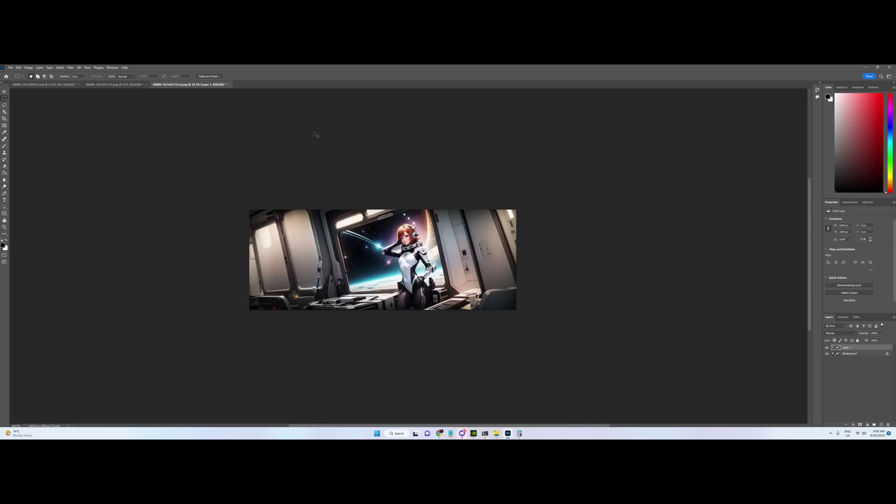
key(ctrl+plus)
key(ctrl+plus)
key(ctrl+plus)
key(ctrl+plus)
key(ctrl+plus)
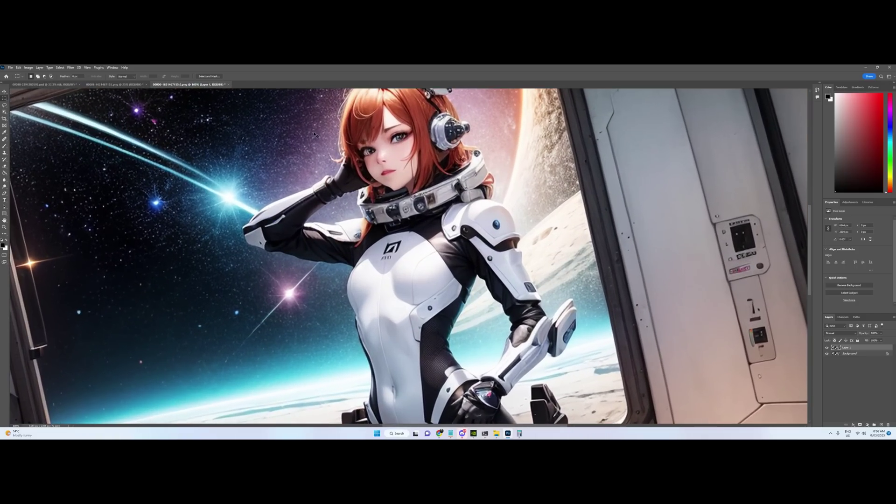
key(ctrl+plus)
drag(314, 135, 408, 289)
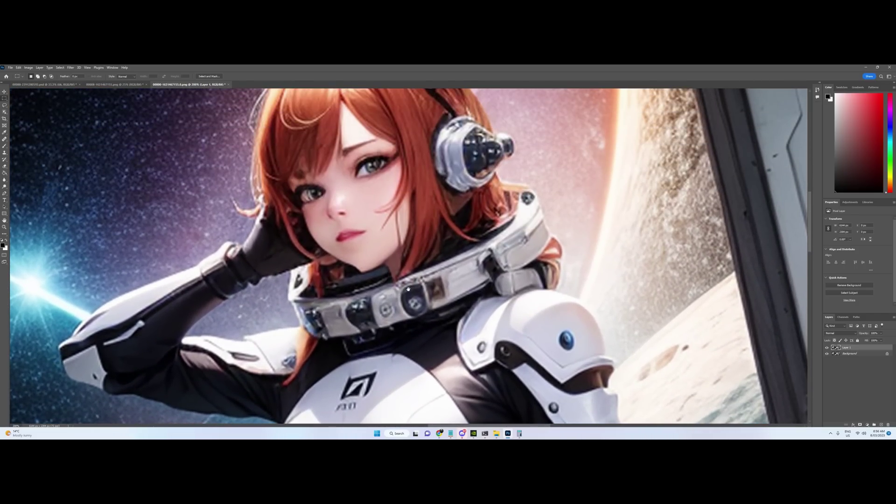
scroll(408, 289, down, 3)
scroll(364, 227, down, 3)
scroll(364, 227, up, 5)
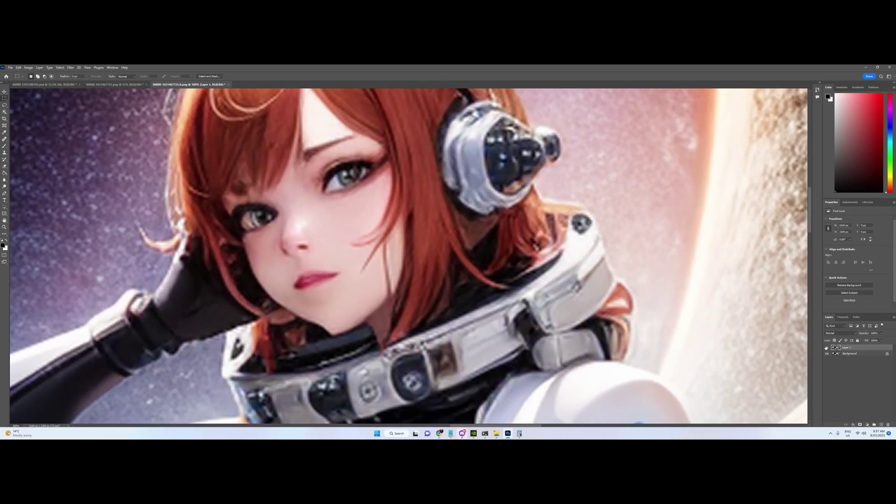
Step: Hide Layer 1 and compare the original's light streak, face and window frame
click(827, 348)
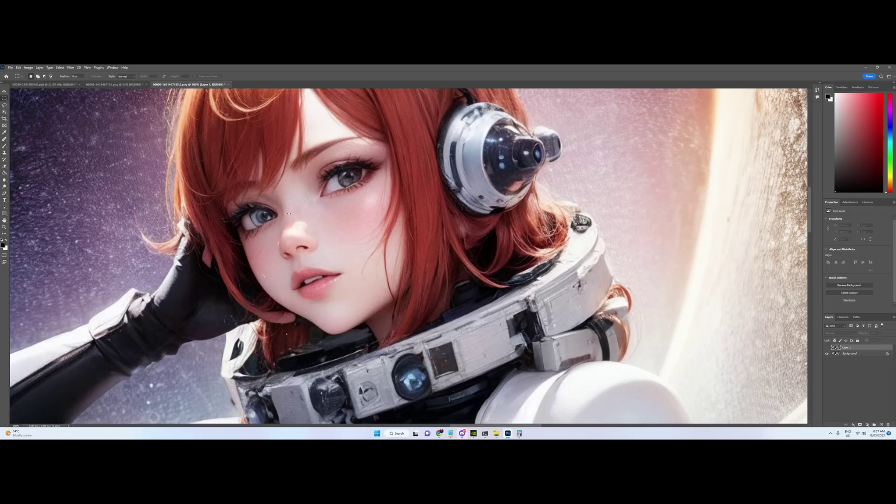
key(ctrl+minus)
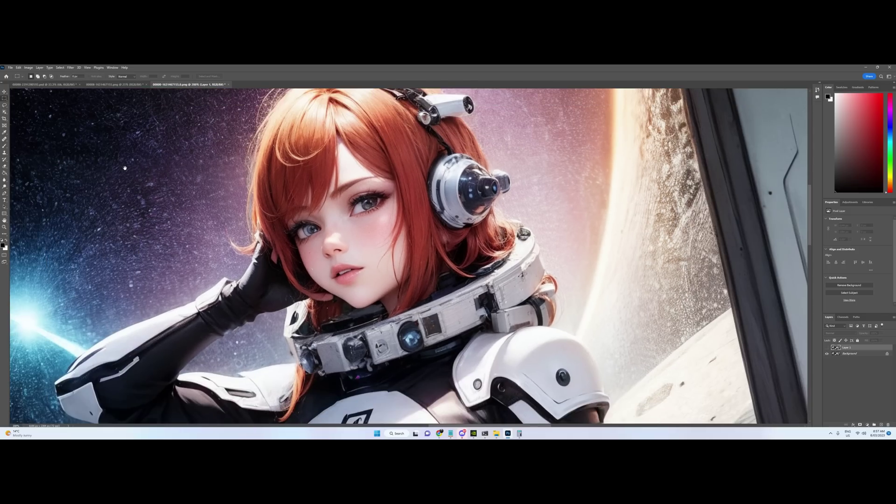
drag(124, 168, 428, 229)
mouse_move(346, 294)
mouse_down()
mouse_move(439, 182)
mouse_move(446, 158)
mouse_move(396, 168)
mouse_up()
mouse_move(476, 92)
mouse_down()
mouse_move(416, 170)
mouse_move(394, 184)
mouse_up()
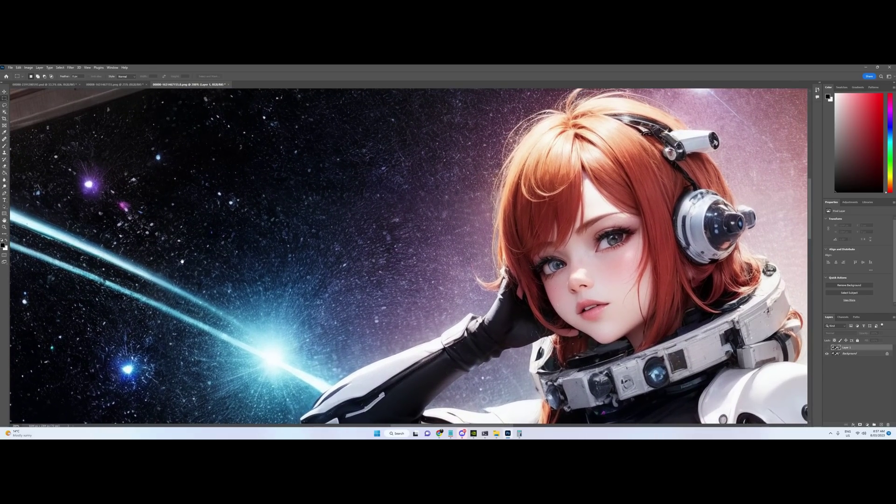
mouse_move(177, 261)
mouse_down()
mouse_move(244, 234)
mouse_move(440, 204)
mouse_up()
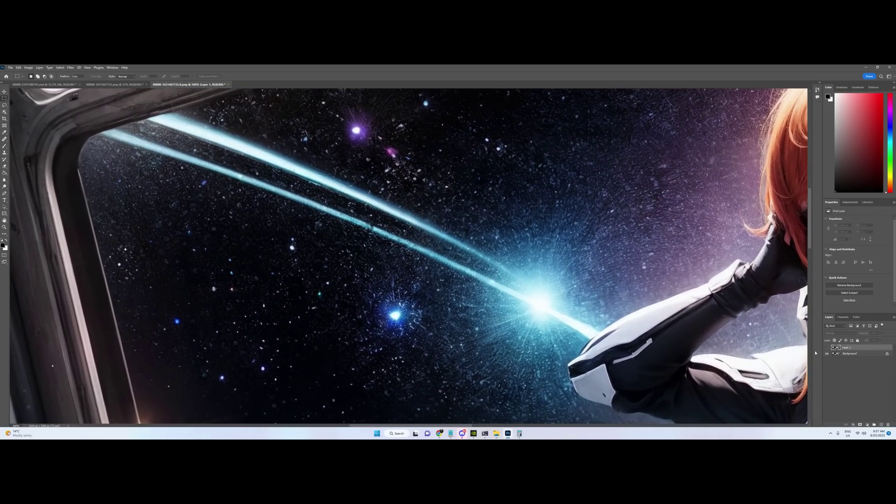
Step: Show Layer 1 again, inspect torso, horizon and face, then fit the image to the window
click(827, 348)
drag(621, 411, 540, 146)
mouse_move(342, 373)
mouse_down()
mouse_move(373, 263)
mouse_move(309, 280)
mouse_move(73, 392)
mouse_up()
drag(354, 185, 248, 278)
drag(316, 180, 248, 279)
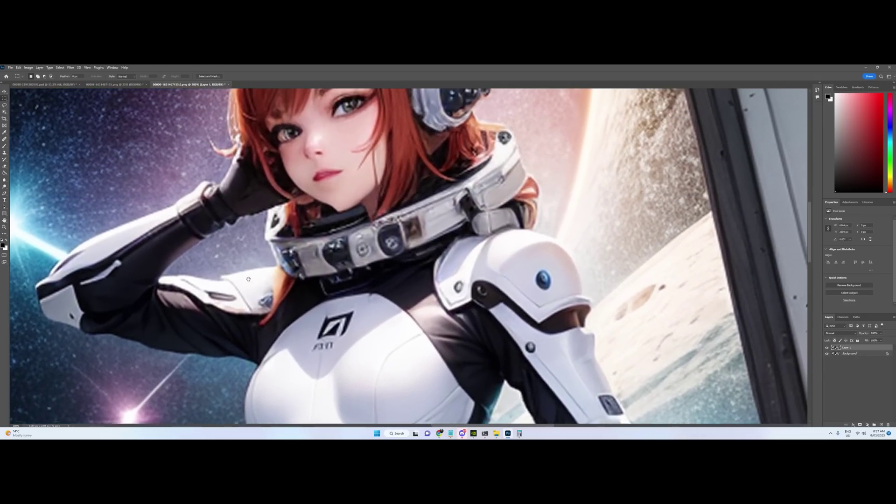
key(ctrl+0)
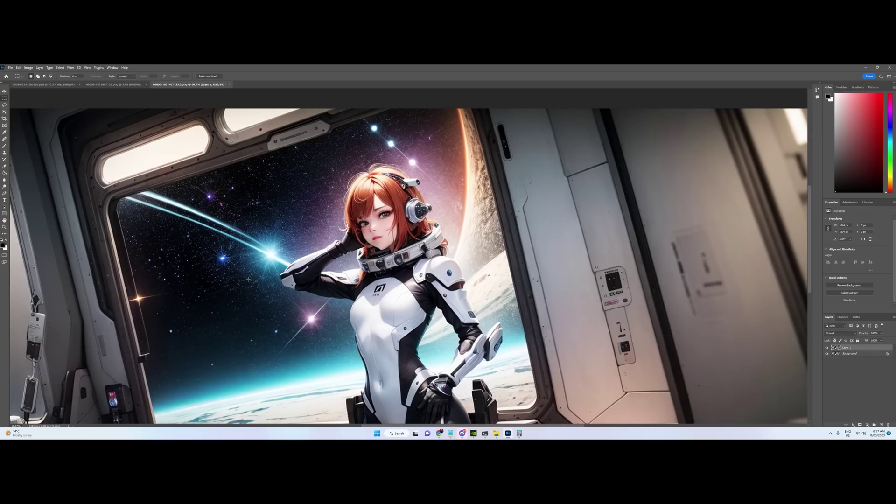
Step: Convert the Background into editable Layer 0 and hide the upscaled Layer 1
double_click(887, 353)
key(Return)
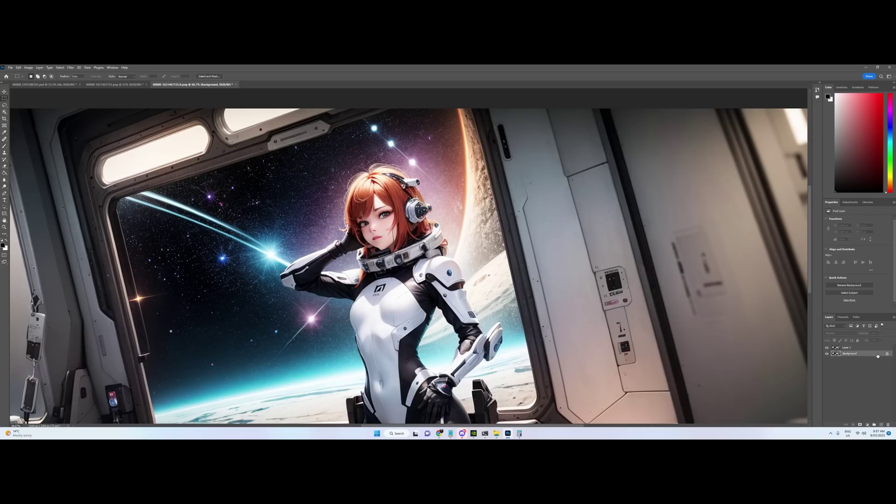
double_click(863, 353)
click(828, 348)
Step: Mask the girl with Select Subject, move her layer above Layer 1, and show the spaceship
click(60, 68)
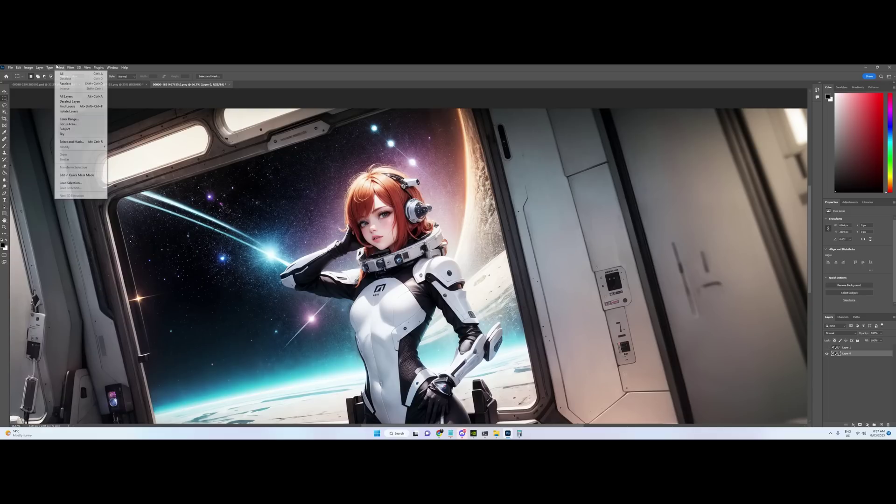
click(70, 127)
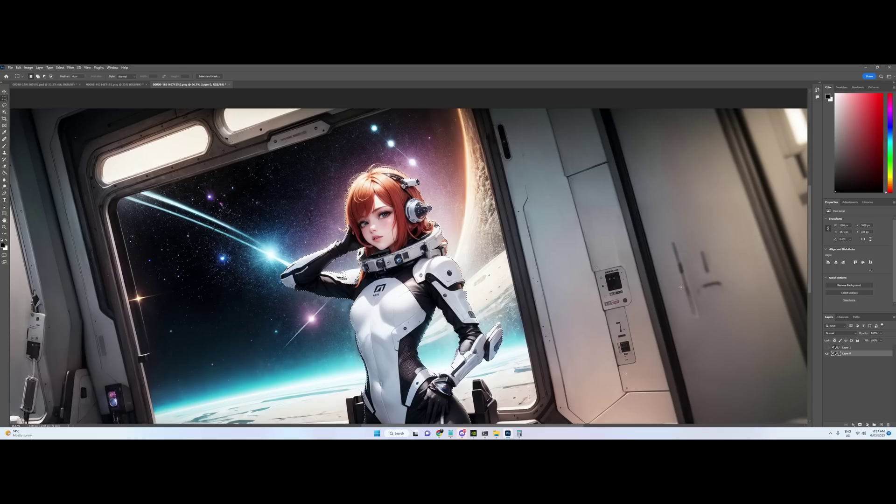
click(860, 425)
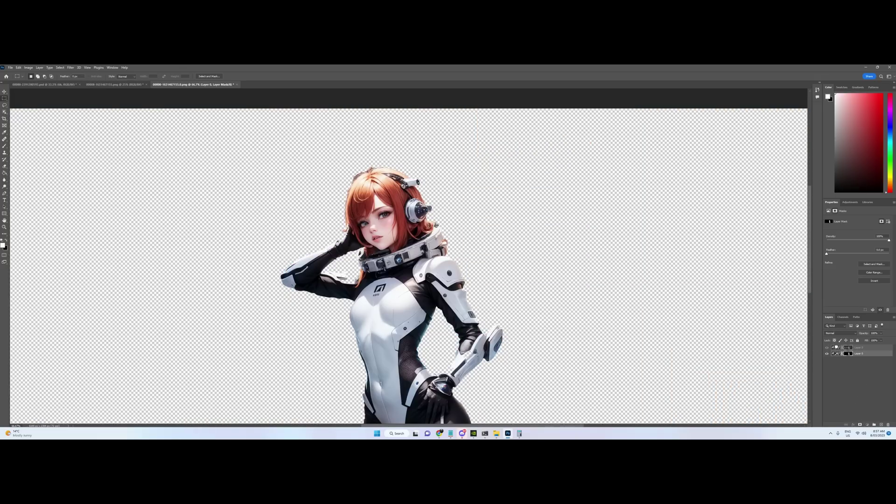
drag(833, 354, 834, 345)
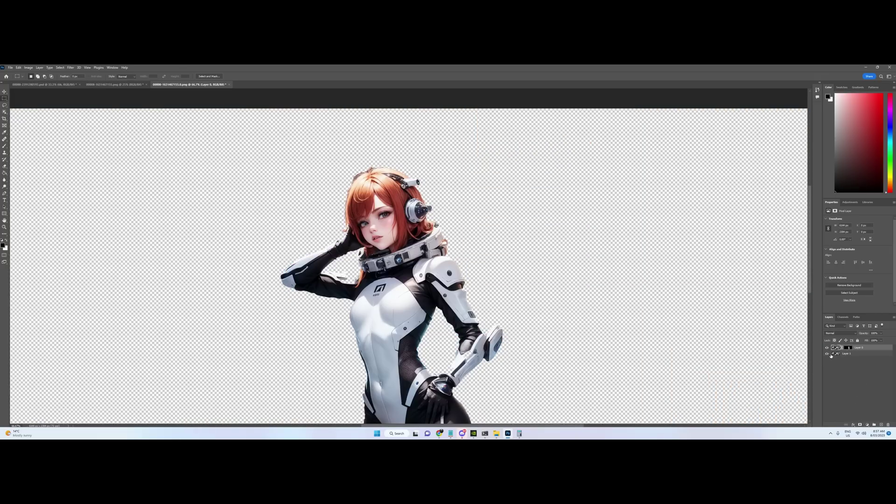
click(828, 353)
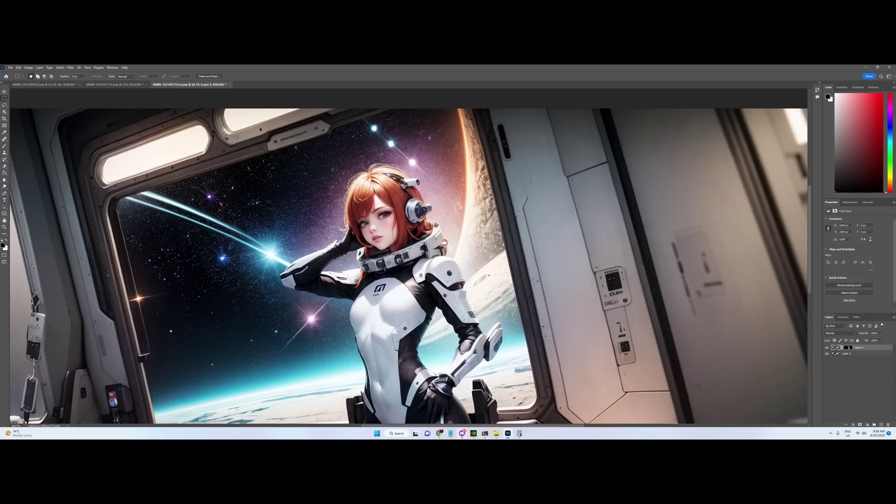
Step: Set up a Lens Blur with radius 5 on the spaceship background in Layer 1
click(839, 354)
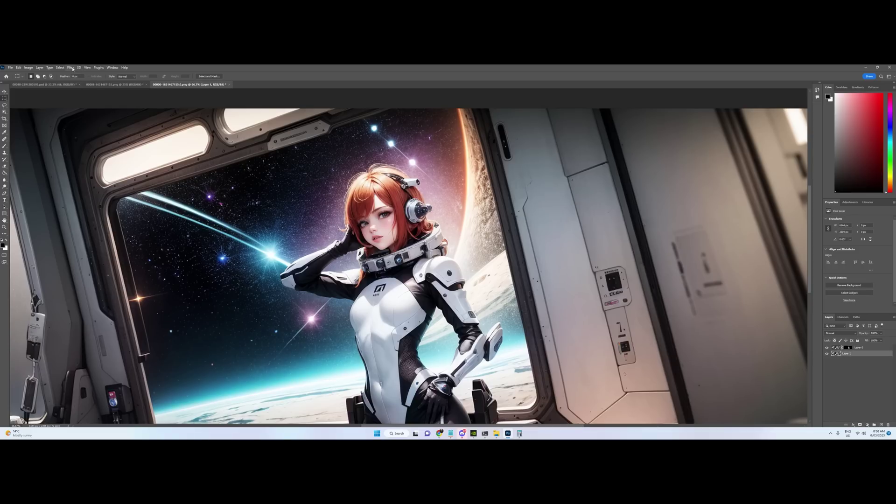
click(71, 68)
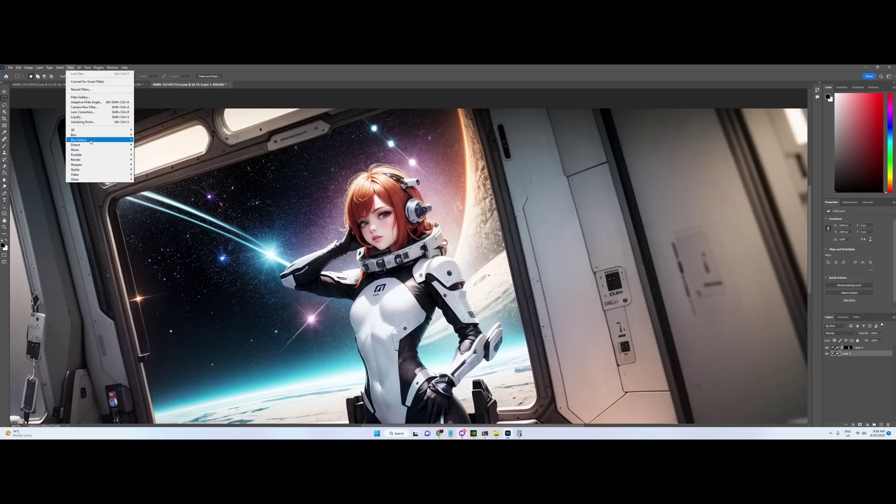
mouse_move(93, 137)
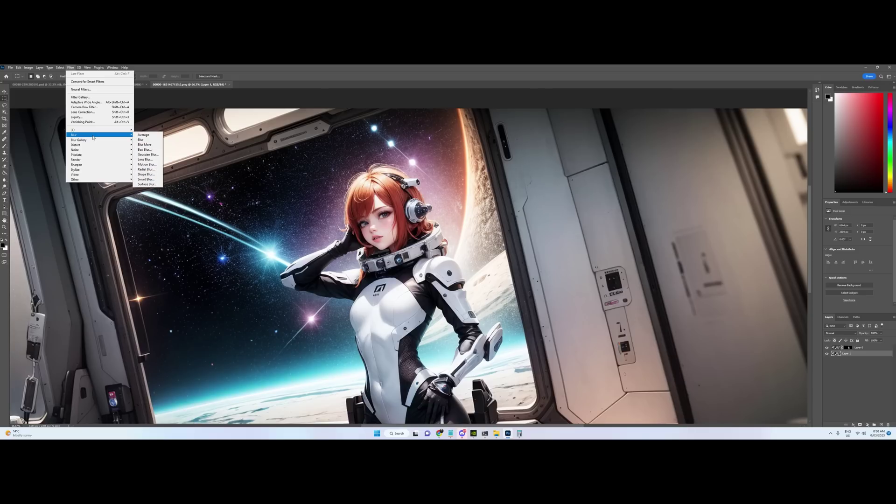
click(148, 154)
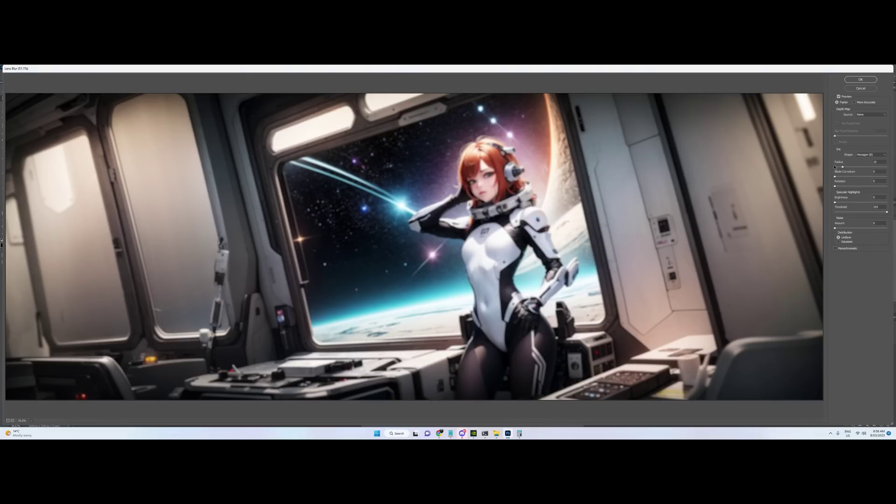
drag(843, 166, 837, 167)
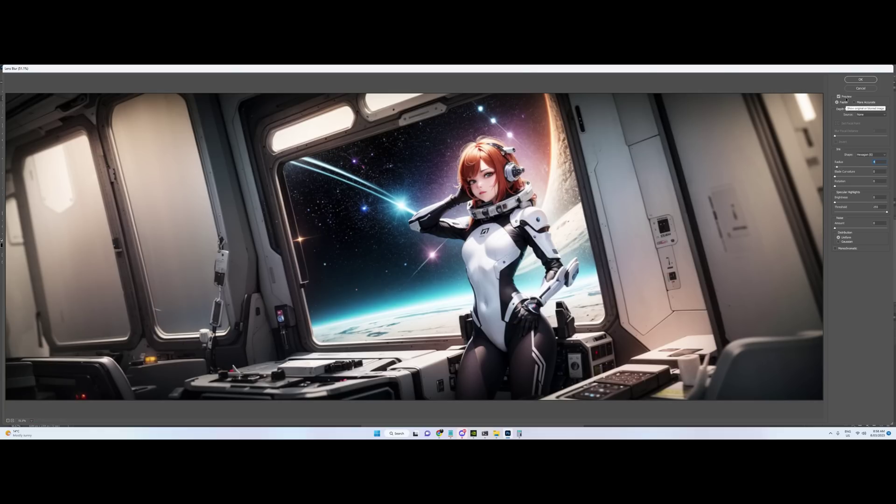
drag(837, 167, 837, 167)
Step: Apply the lens blur, compare it with undo and redo, then return to the WebUI
click(860, 80)
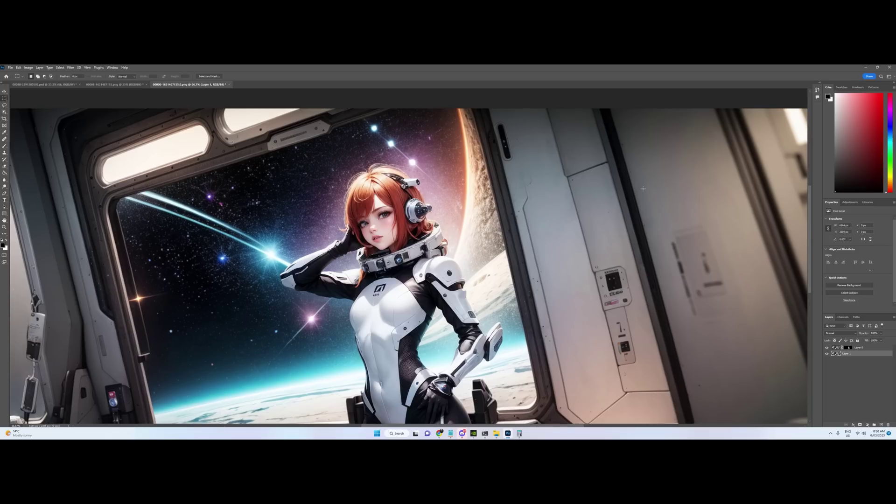
key(ctrl+z)
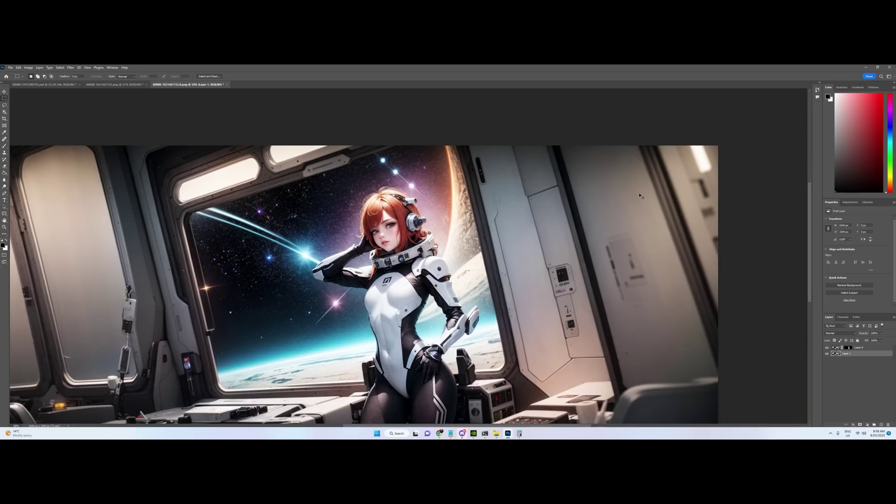
key(ctrl+shift+z)
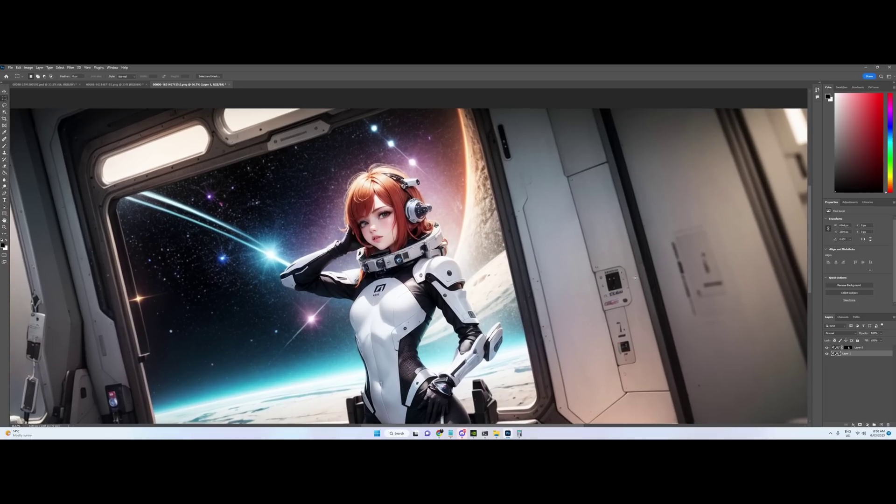
key(alt+Tab)
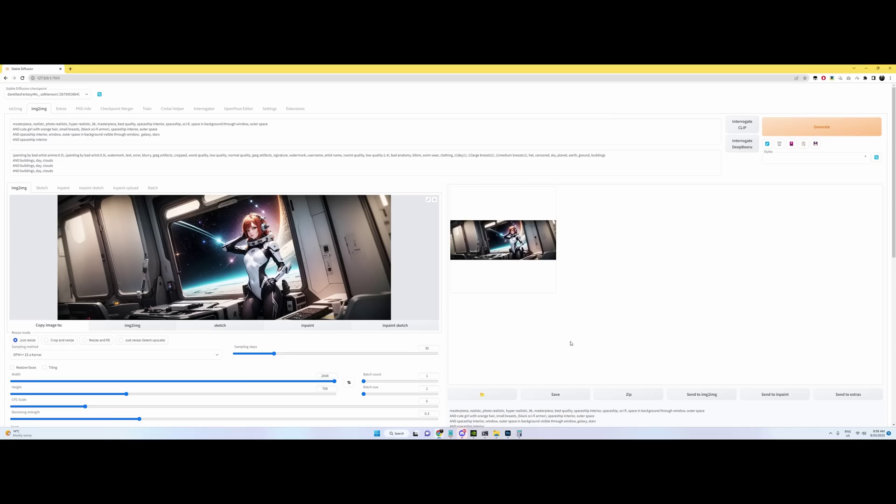